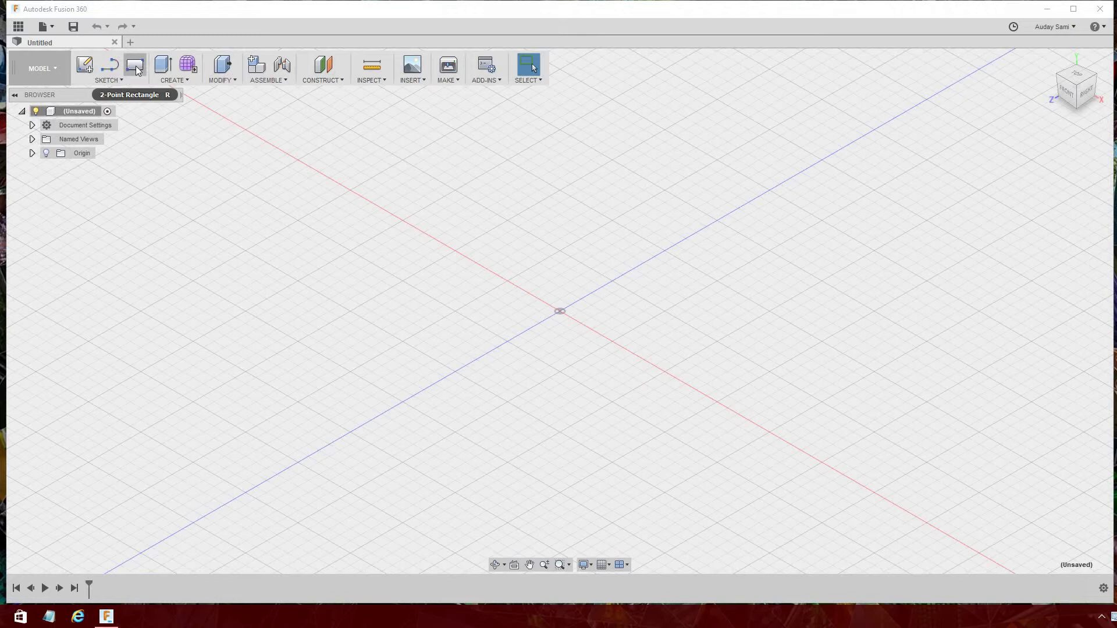
# Step: Activate the 2-Point Rectangle tool so the origin planes appear for picking a sketch plane
pyautogui.click(135, 66)
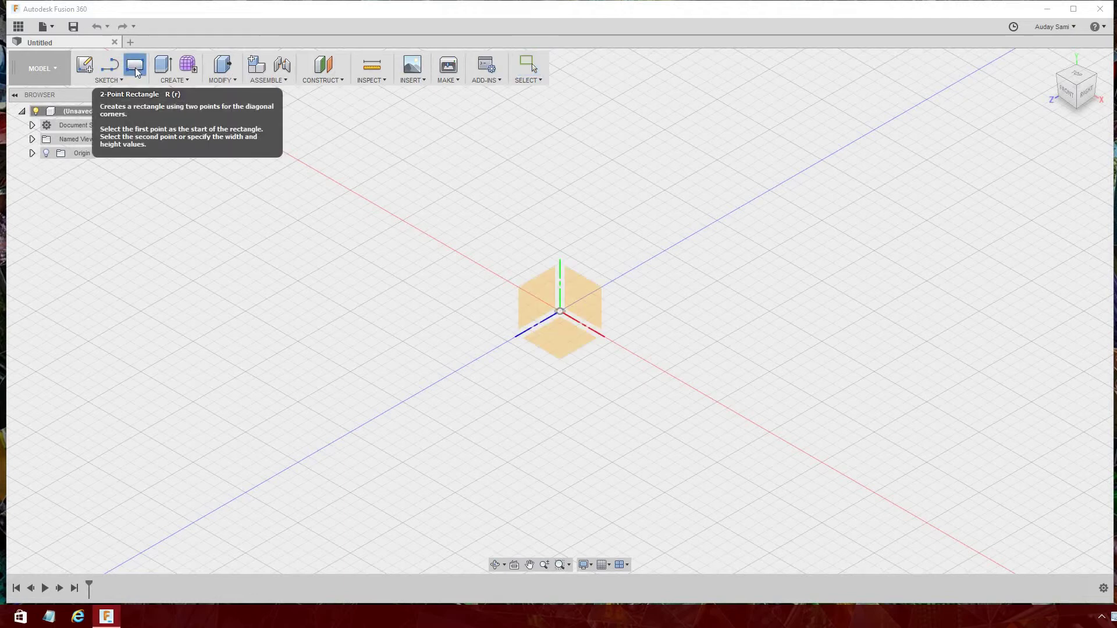
# Step: Sketch a 25 × 100 mm rectangle on the bottom origin plane, cornered at the origin
pyautogui.click(554, 345)
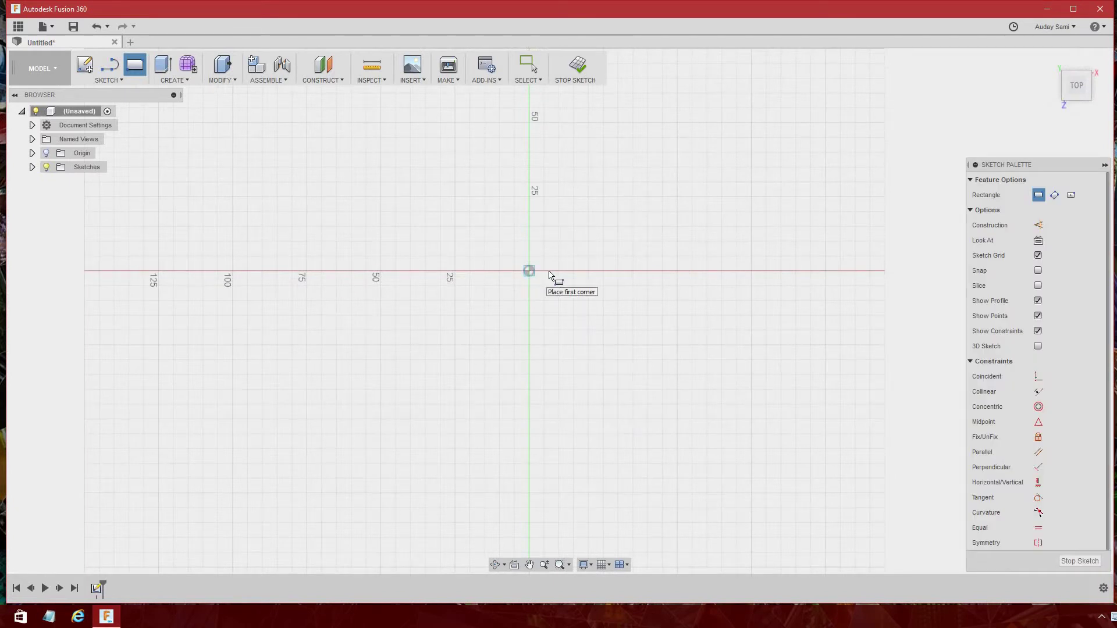
pyautogui.click(529, 271)
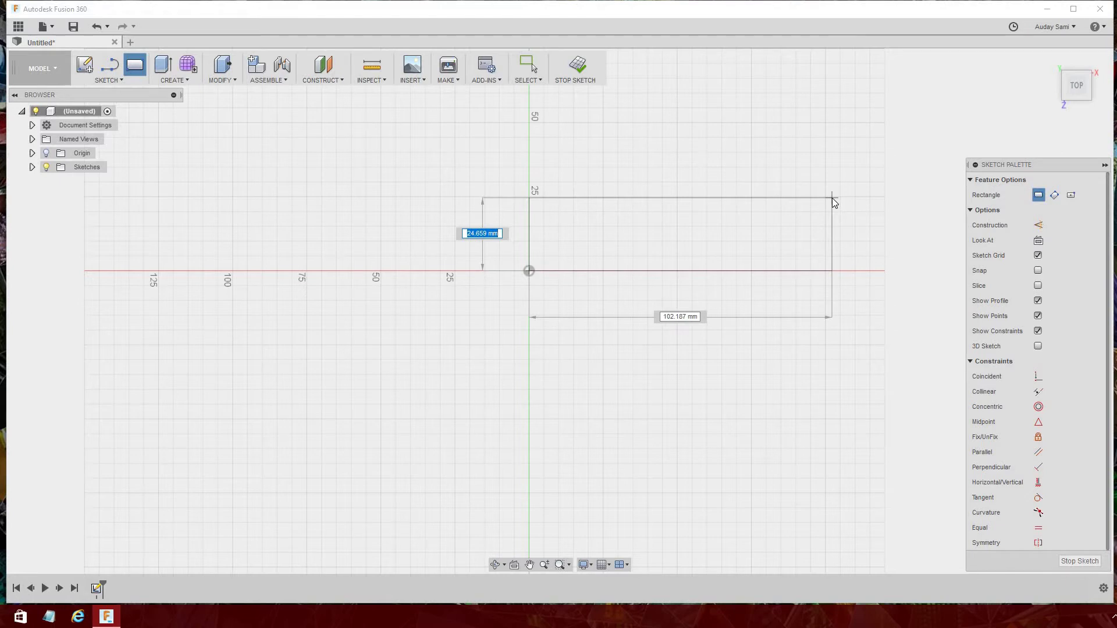
pyautogui.write('25')
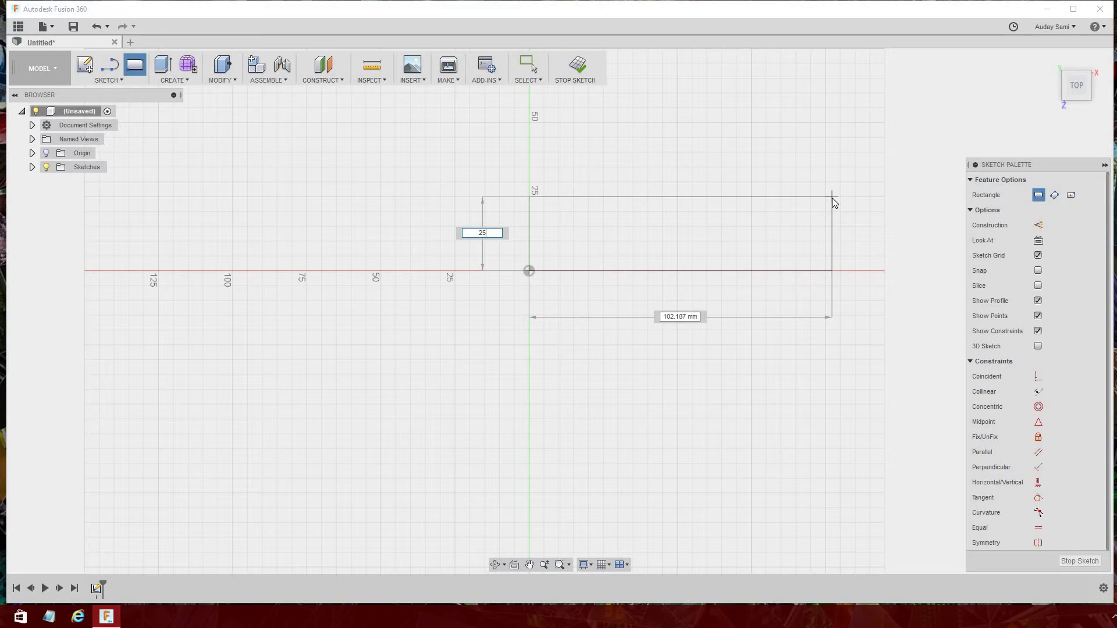
pyautogui.press('Tab')
pyautogui.press('Tab')
pyautogui.press('Tab')
pyautogui.press('Tab')
pyautogui.press('Tab')
pyautogui.press('Tab')
pyautogui.press('Tab')
pyautogui.write('100')
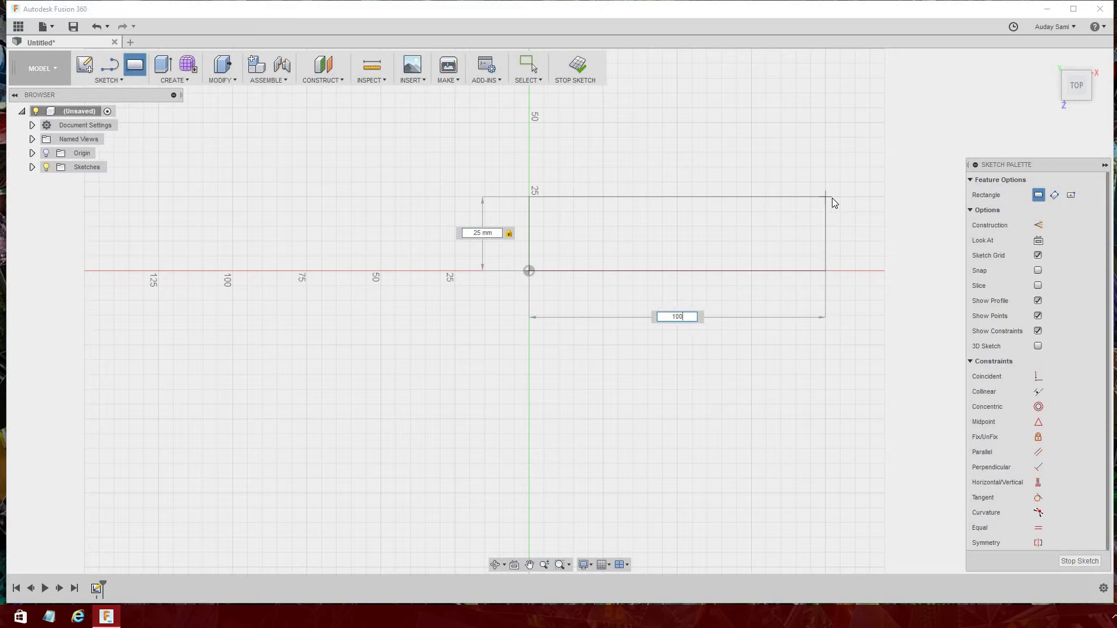
pyautogui.press('Tab')
pyautogui.press('Return')
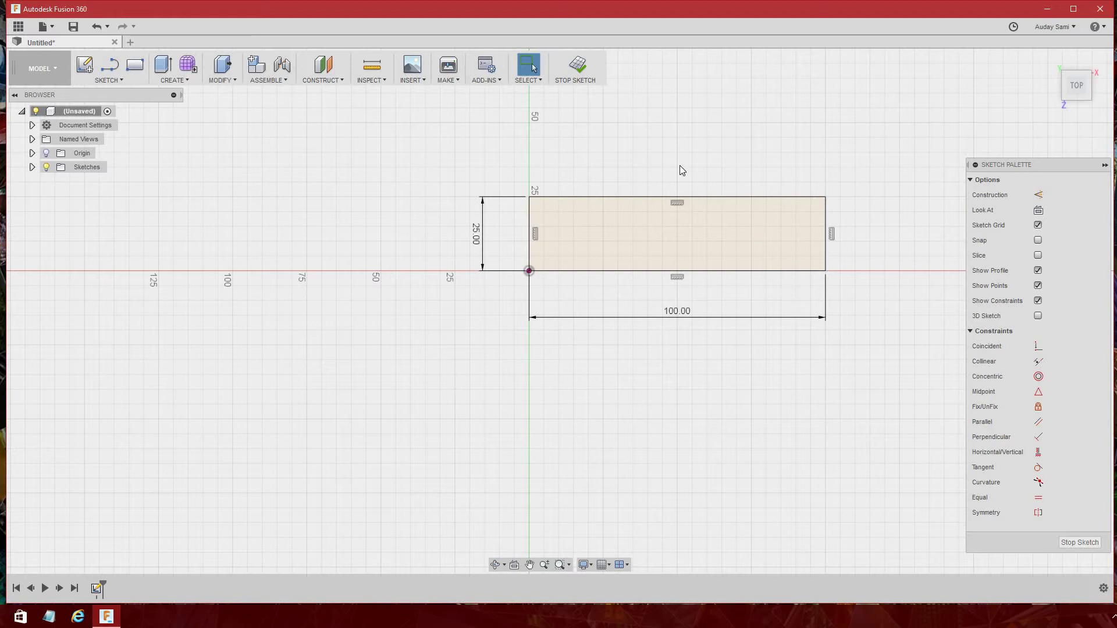
# Step: Finish the sketch and revolve the 100 × 25 mm rectangle 360° around the origin axis
pyautogui.click(577, 65)
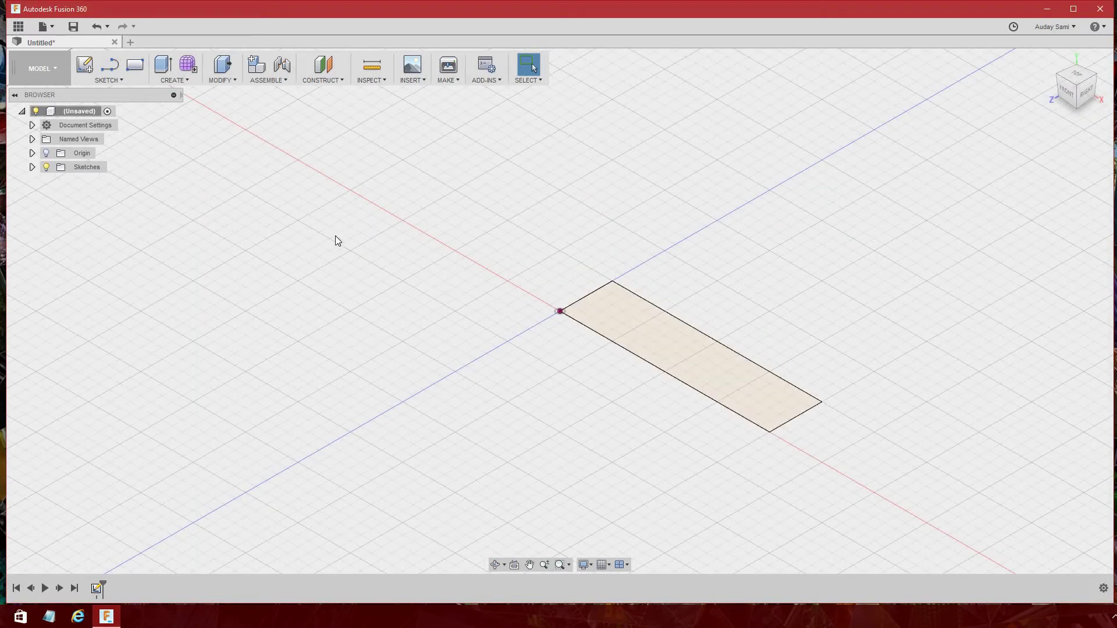
pyautogui.click(589, 294)
pyautogui.click(191, 80)
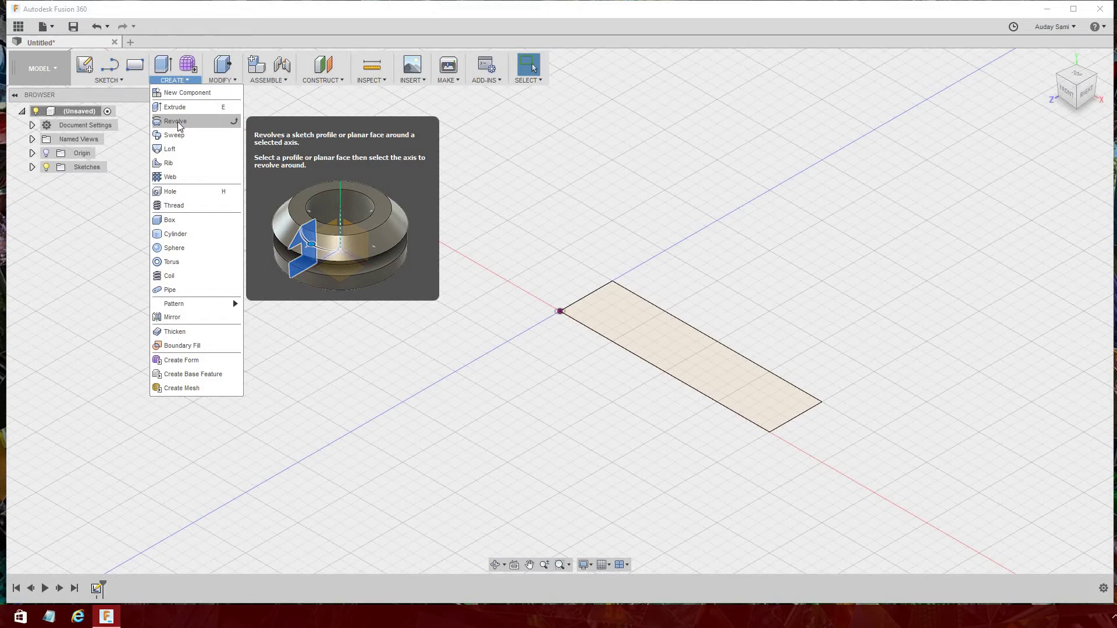
pyautogui.click(179, 126)
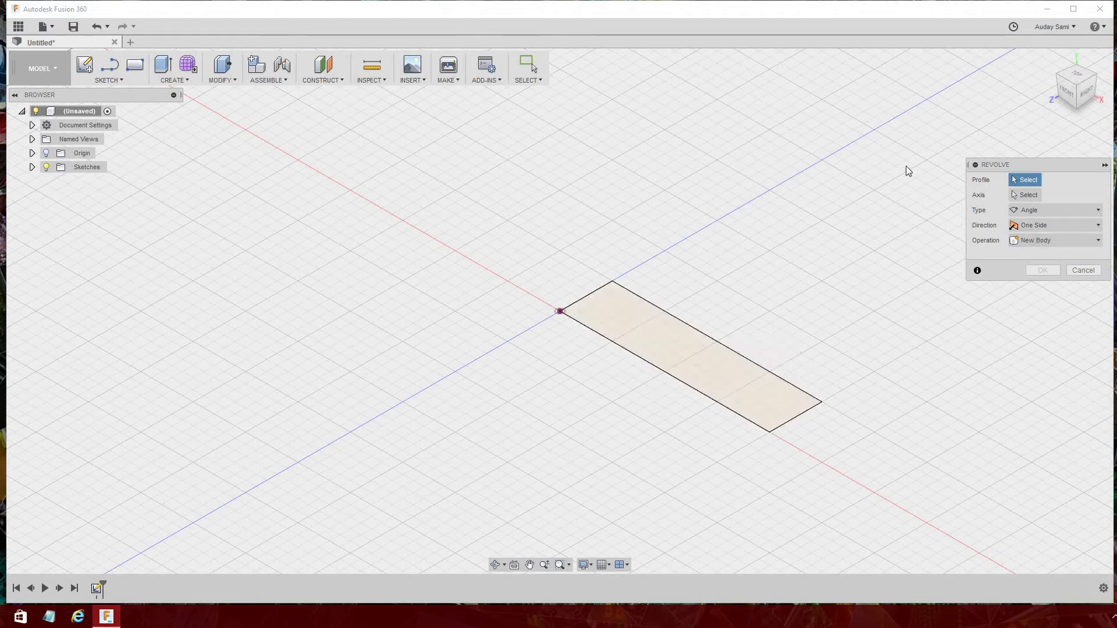
pyautogui.moveTo(977, 182)
pyautogui.mouseDown()
pyautogui.moveTo(801, 193)
pyautogui.moveTo(795, 211)
pyautogui.mouseUp()
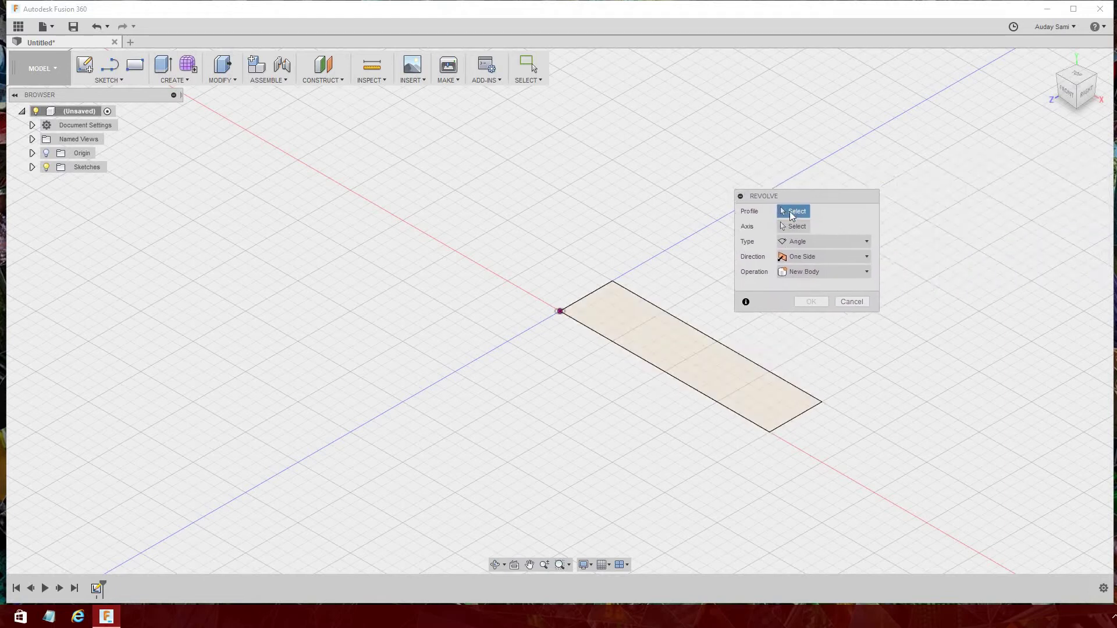
pyautogui.click(716, 368)
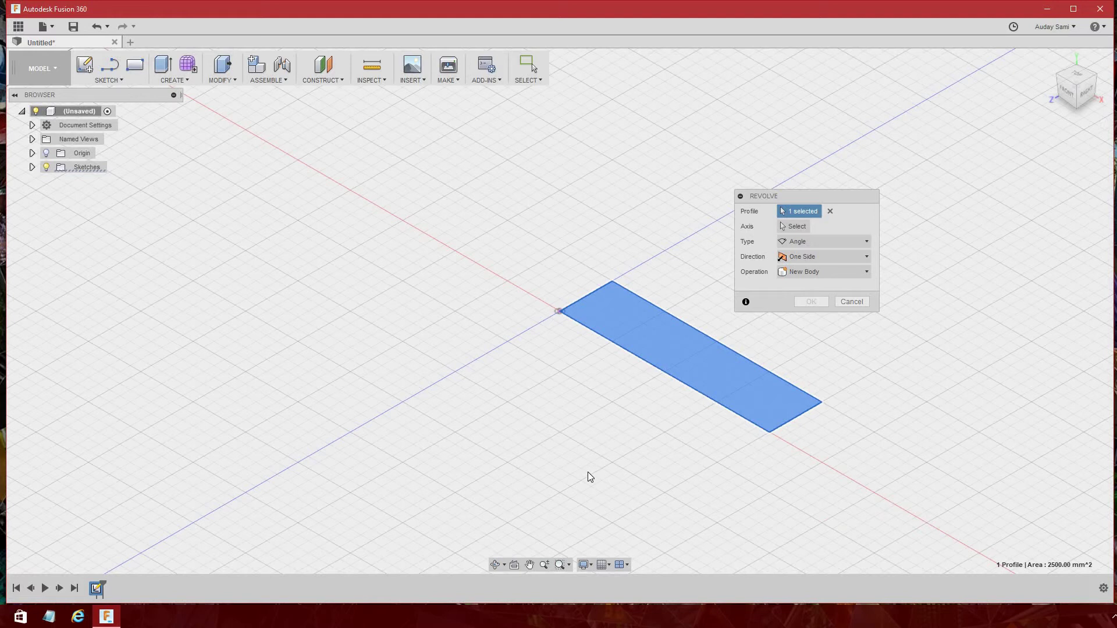
pyautogui.click(797, 227)
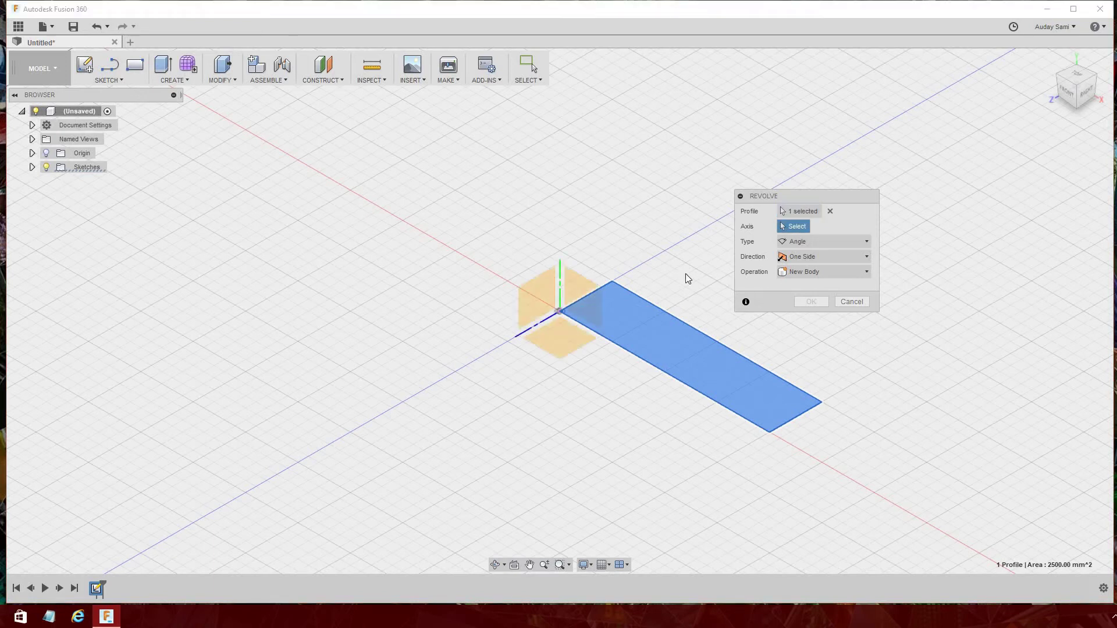
pyautogui.click(605, 285)
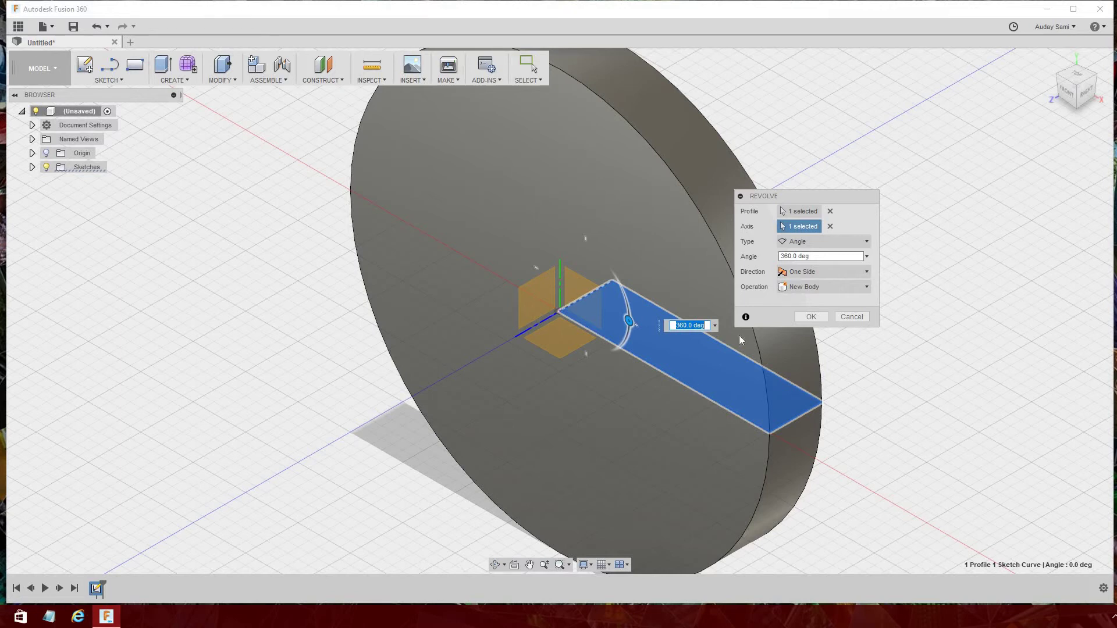
pyautogui.click(793, 257)
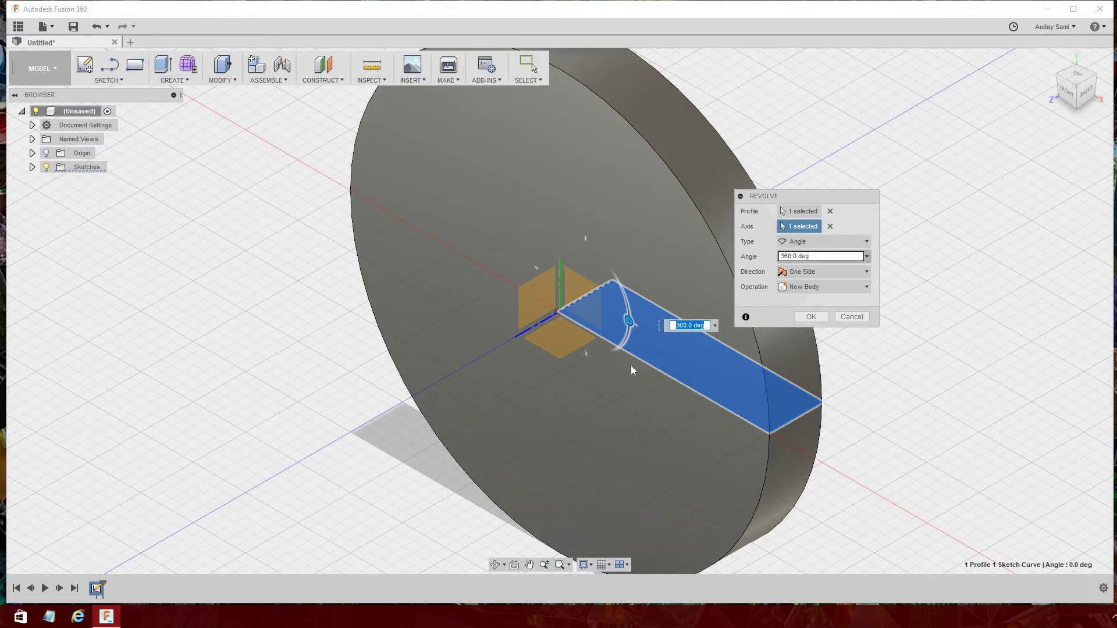
pyautogui.click(810, 319)
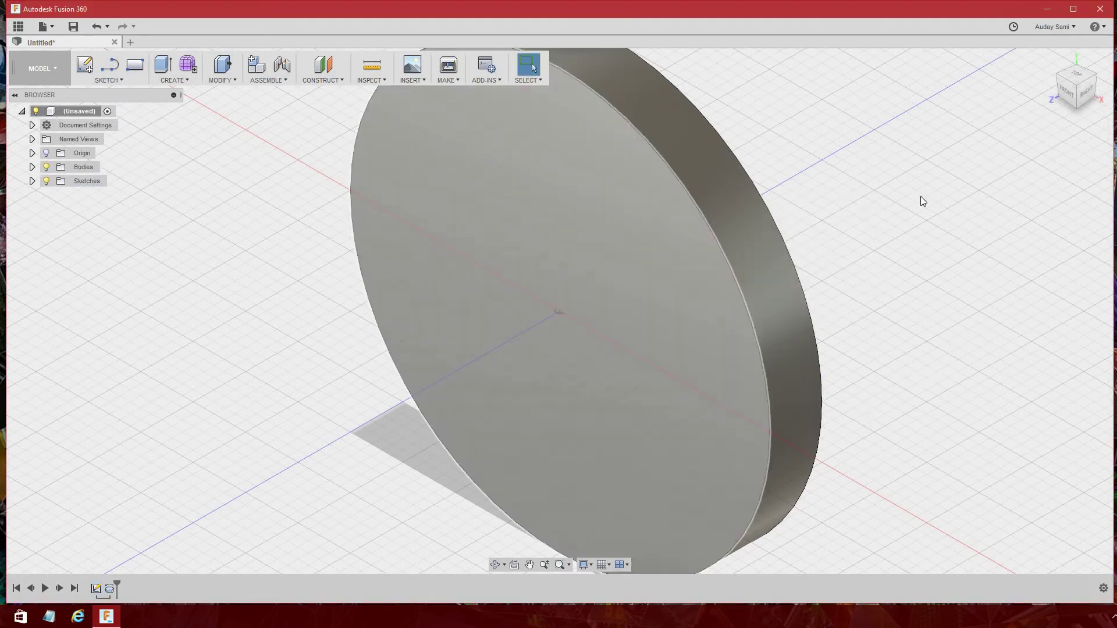
# Step: Turn off the layout grid
pyautogui.click(601, 570)
pyautogui.click(622, 492)
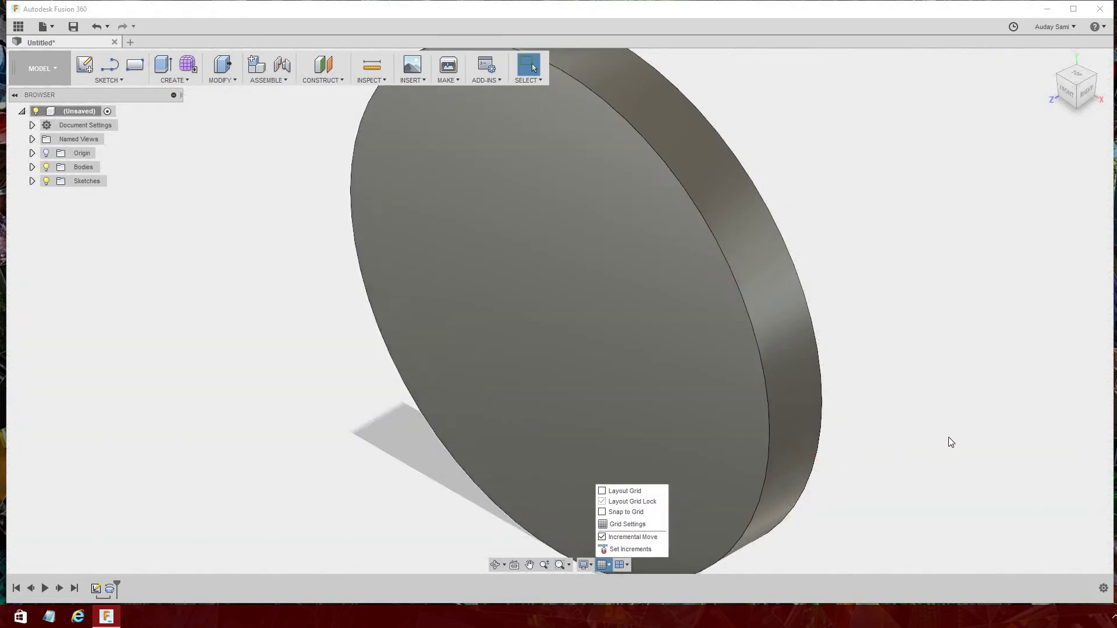
pyautogui.click(943, 447)
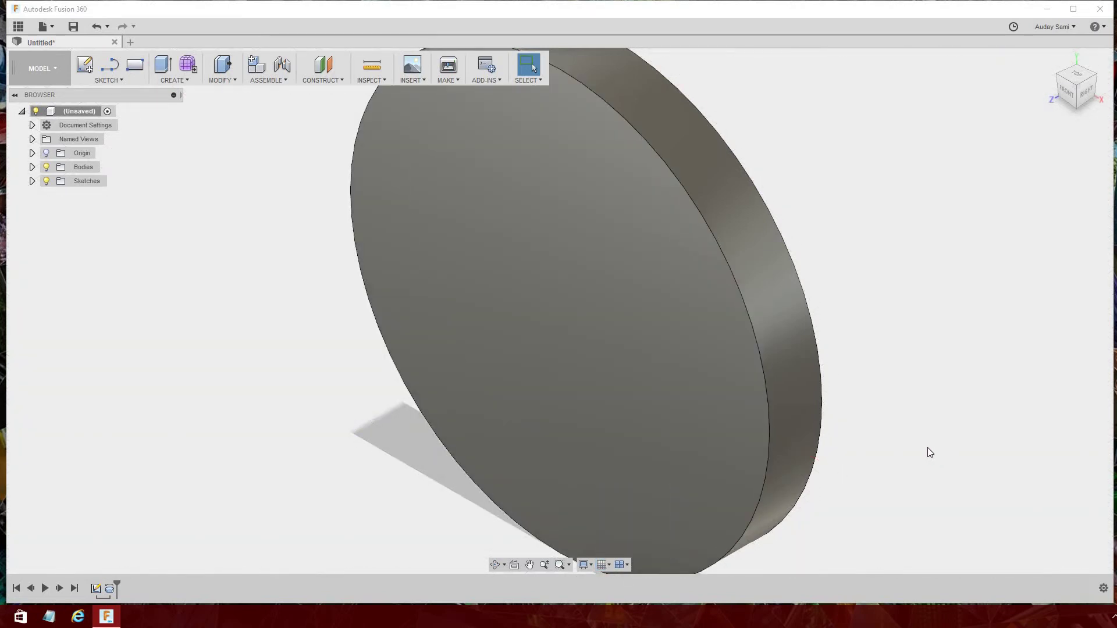
# Step: Orbit around the disc to inspect both faces, then return to the home isometric view
pyautogui.moveTo(905, 452); pyautogui.dragTo(873, 441, button='middle')
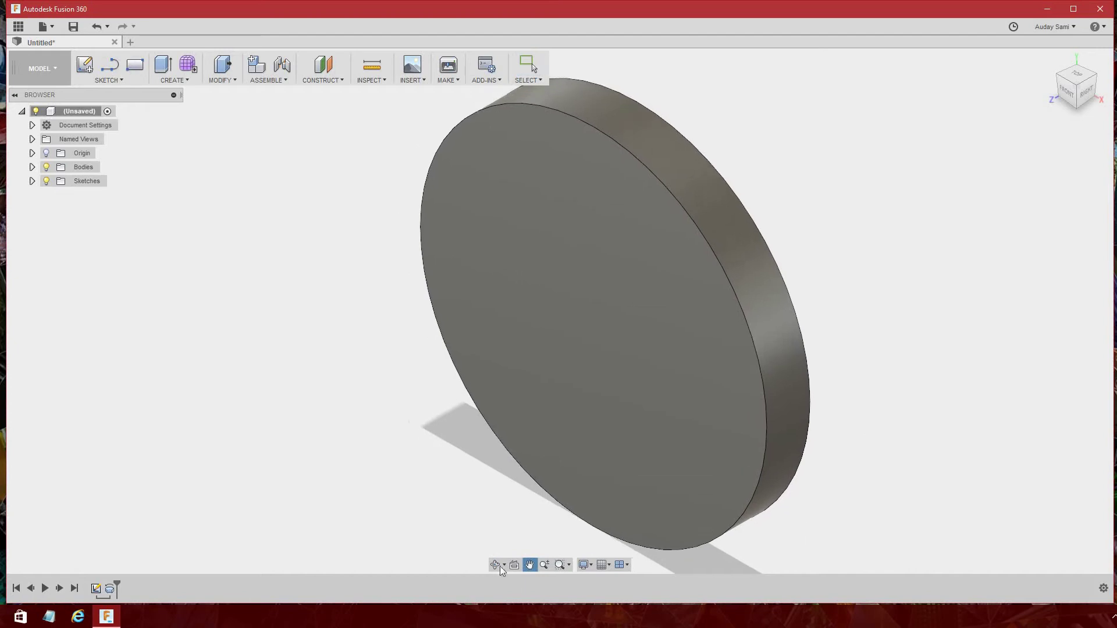
pyautogui.click(495, 563)
pyautogui.moveTo(668, 454)
pyautogui.mouseDown()
pyautogui.moveTo(625, 409)
pyautogui.moveTo(653, 401)
pyautogui.moveTo(748, 429)
pyautogui.moveTo(755, 368)
pyautogui.moveTo(748, 424)
pyautogui.mouseUp()
pyautogui.moveTo(673, 442); pyautogui.dragTo(741, 445)
pyautogui.rightClick(709, 436)
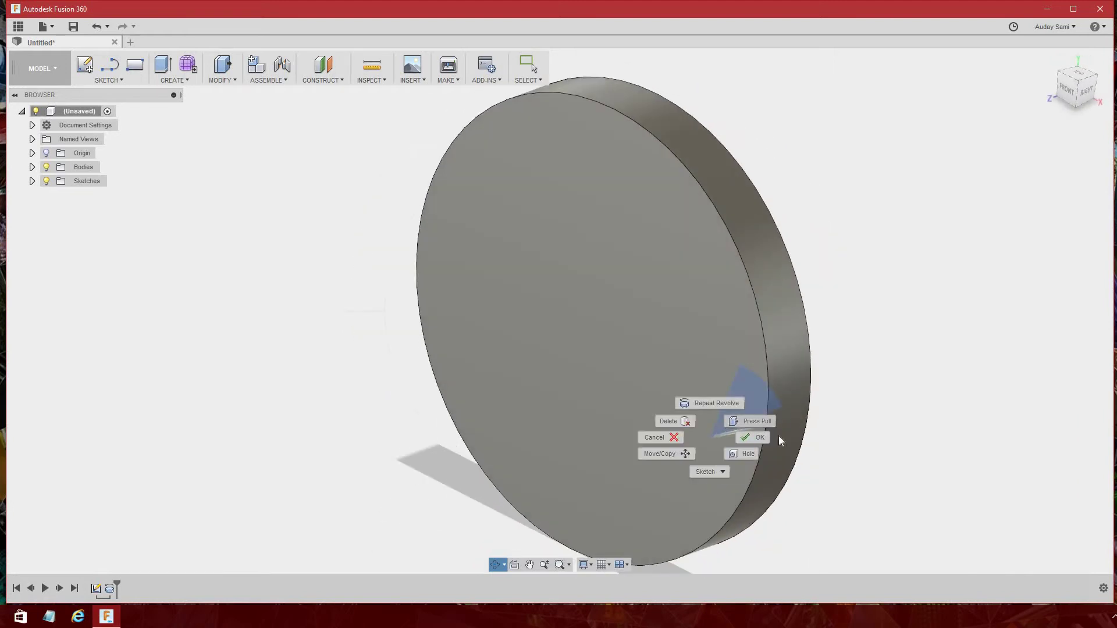
pyautogui.press('Escape')
pyautogui.click(1049, 58)
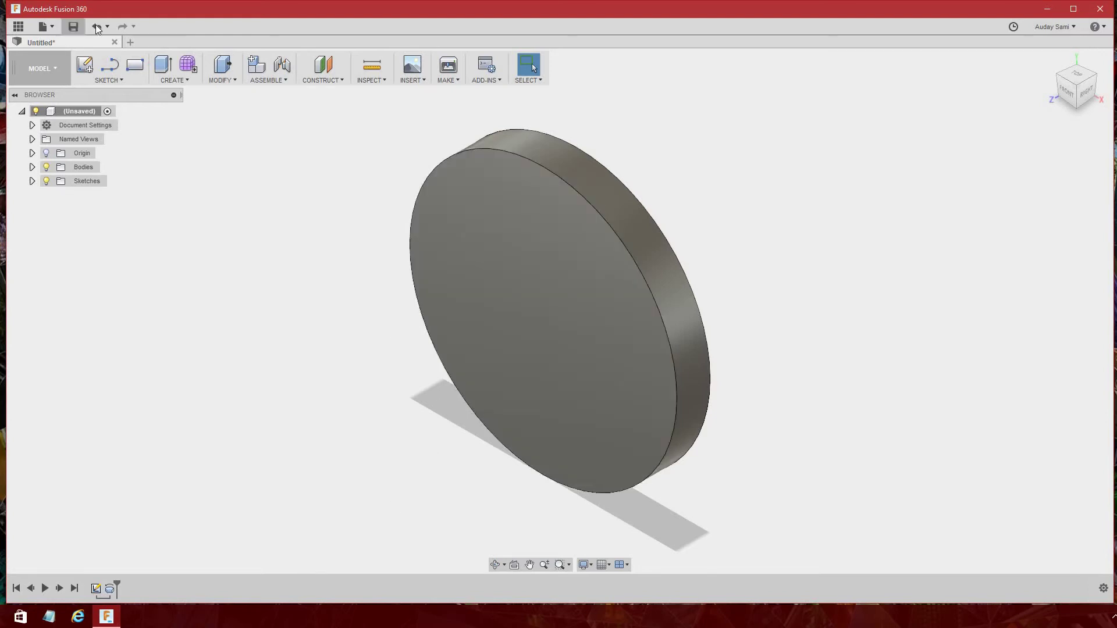
# Step: Undo the disc revolve, leaving only the rectangle sketch
pyautogui.click(96, 26)
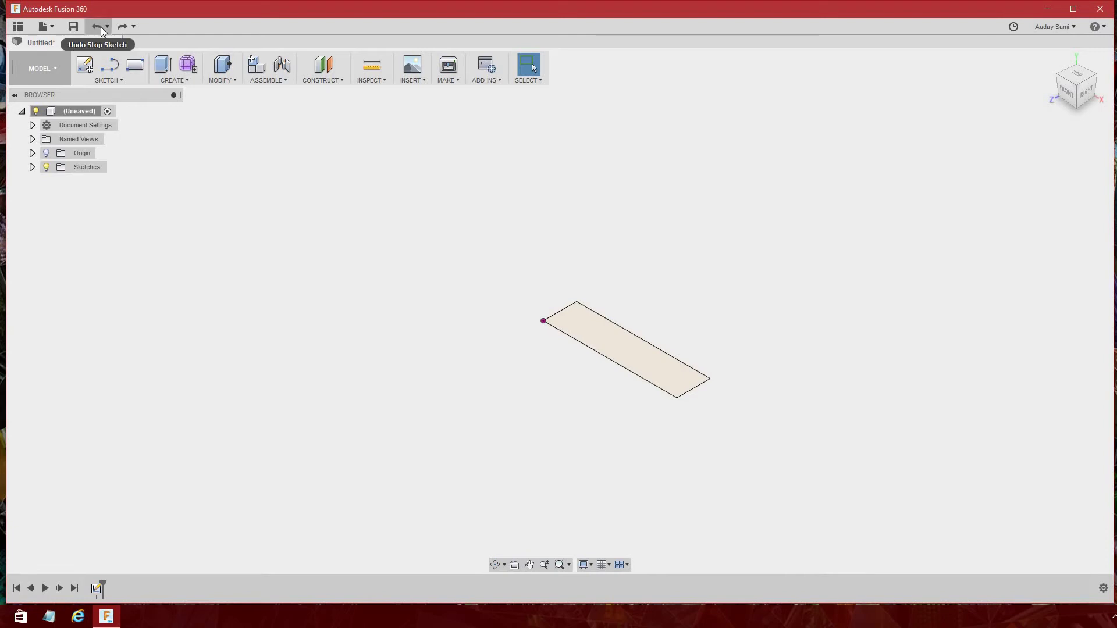
pyautogui.scroll(3, 598, 381)
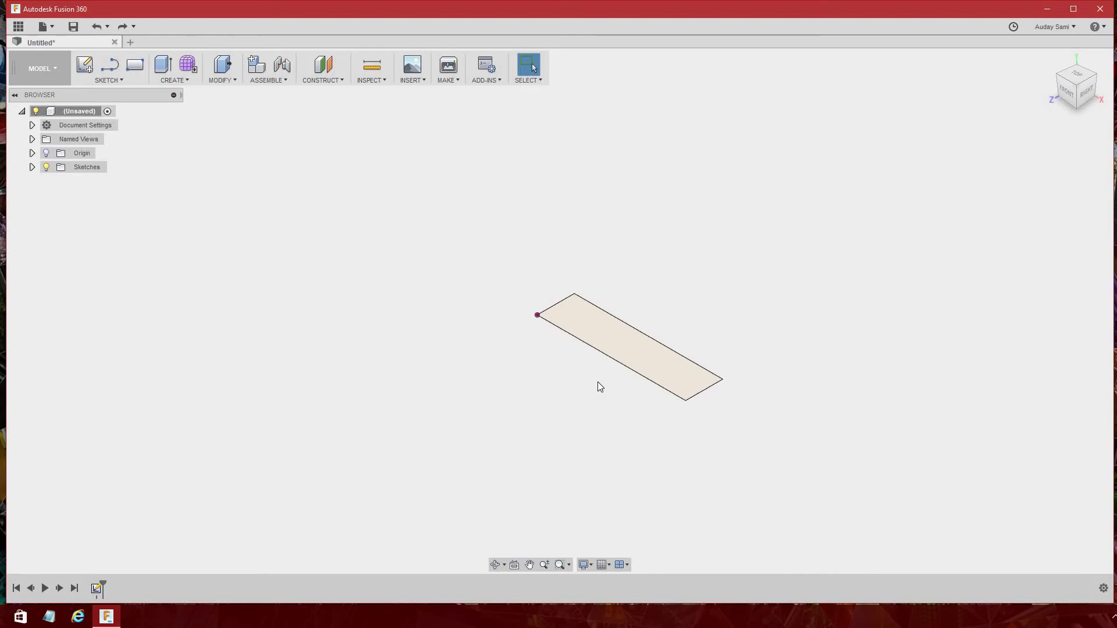
pyautogui.moveTo(611, 391); pyautogui.dragTo(678, 384, button='middle')
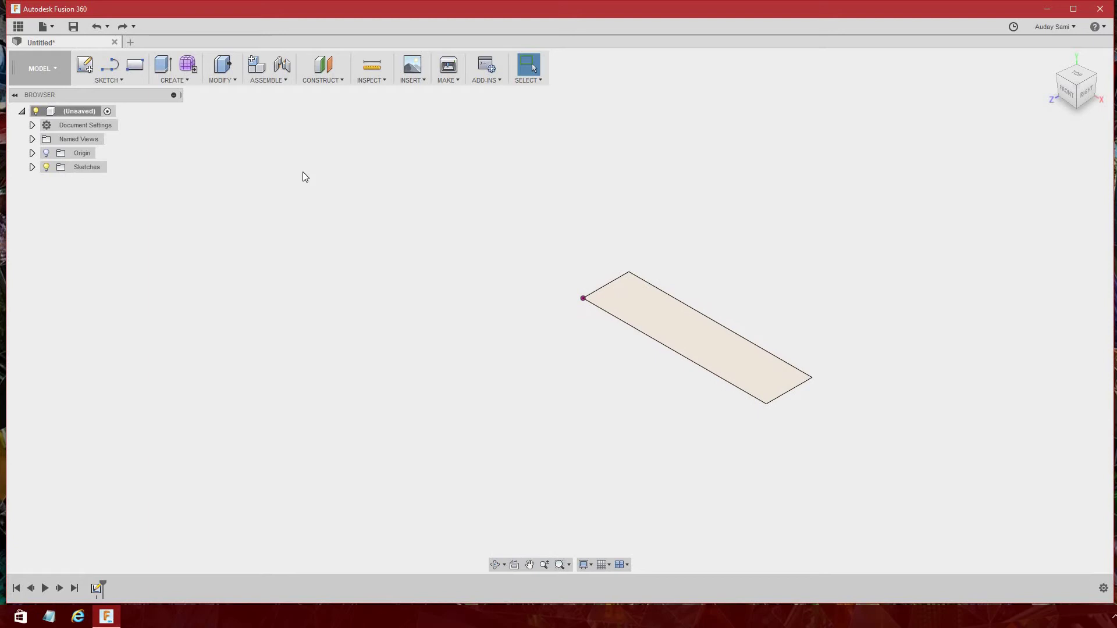
# Step: Revolve the rectangle profile using one of its edges as the rotation axis
pyautogui.click(181, 82)
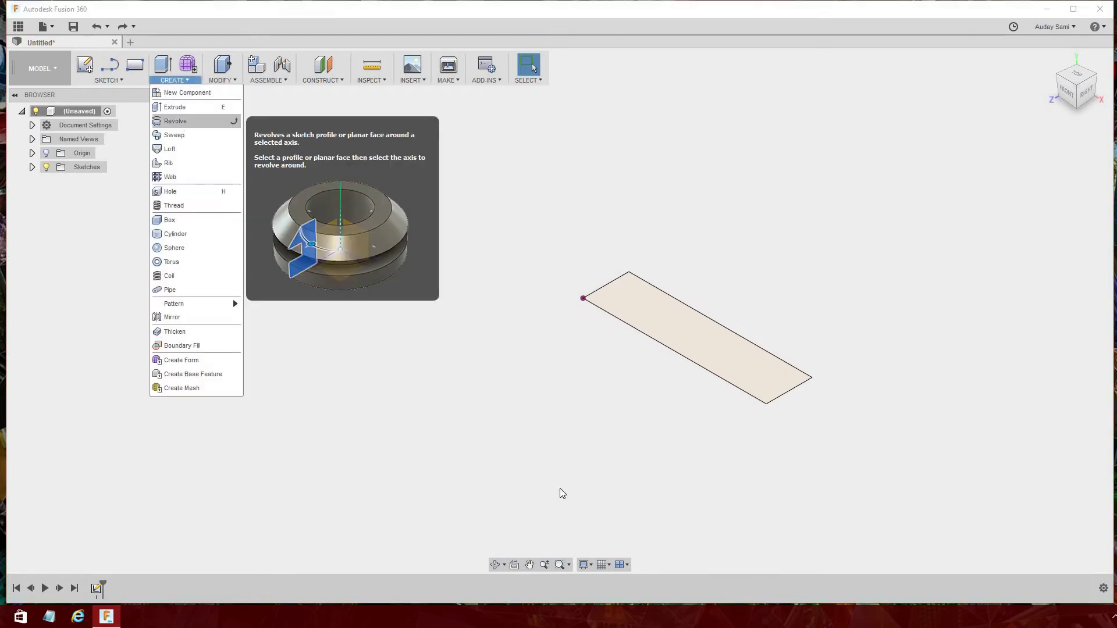
pyautogui.click(176, 121)
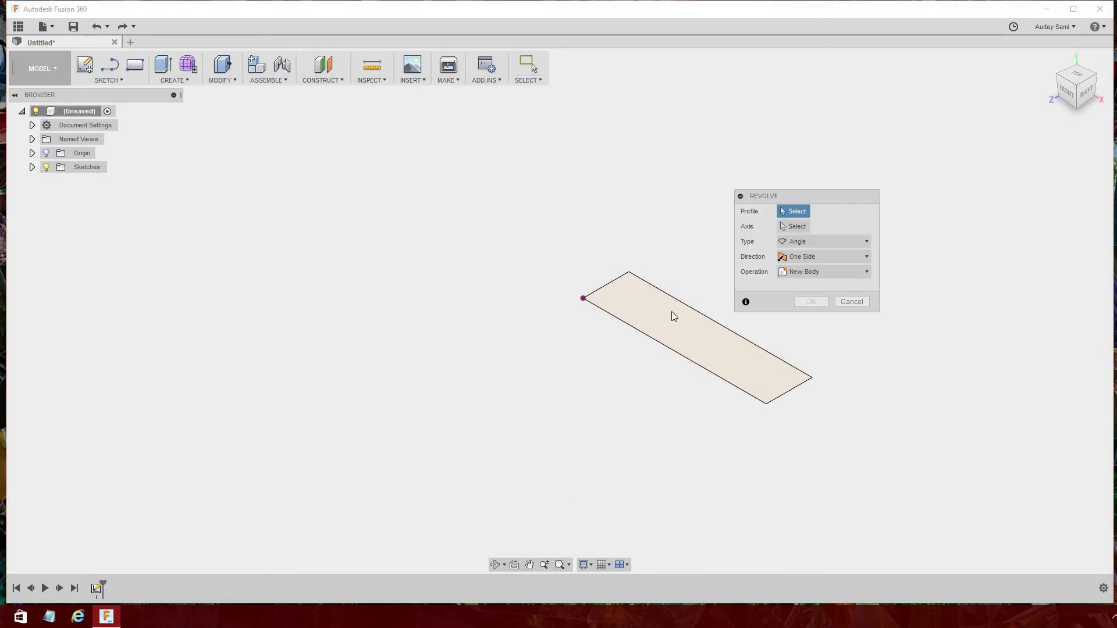
pyautogui.click(659, 321)
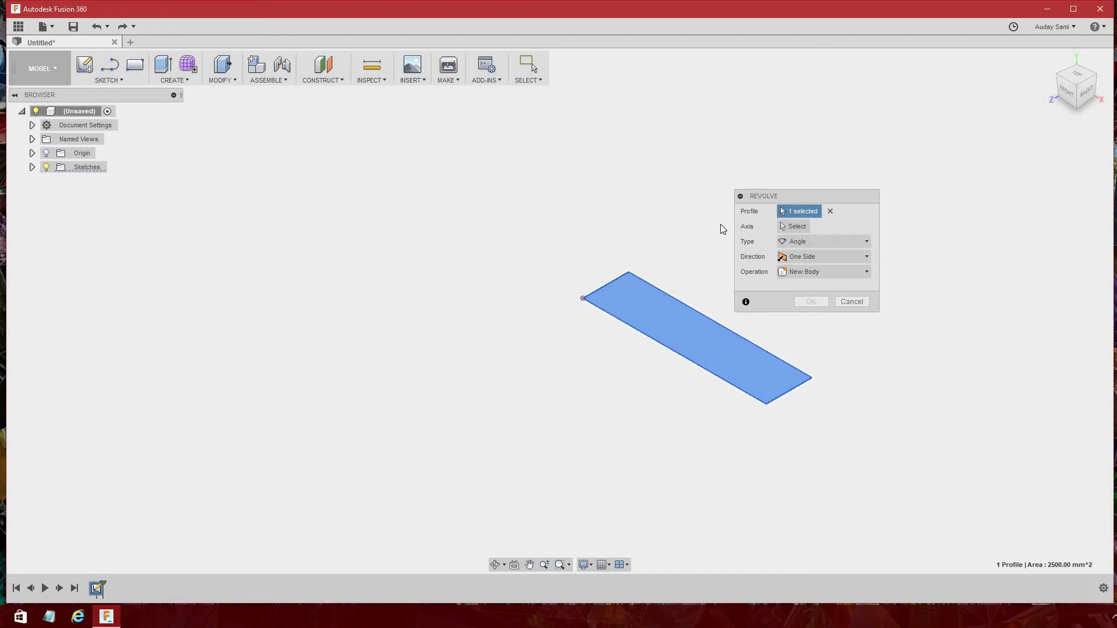
pyautogui.click(801, 229)
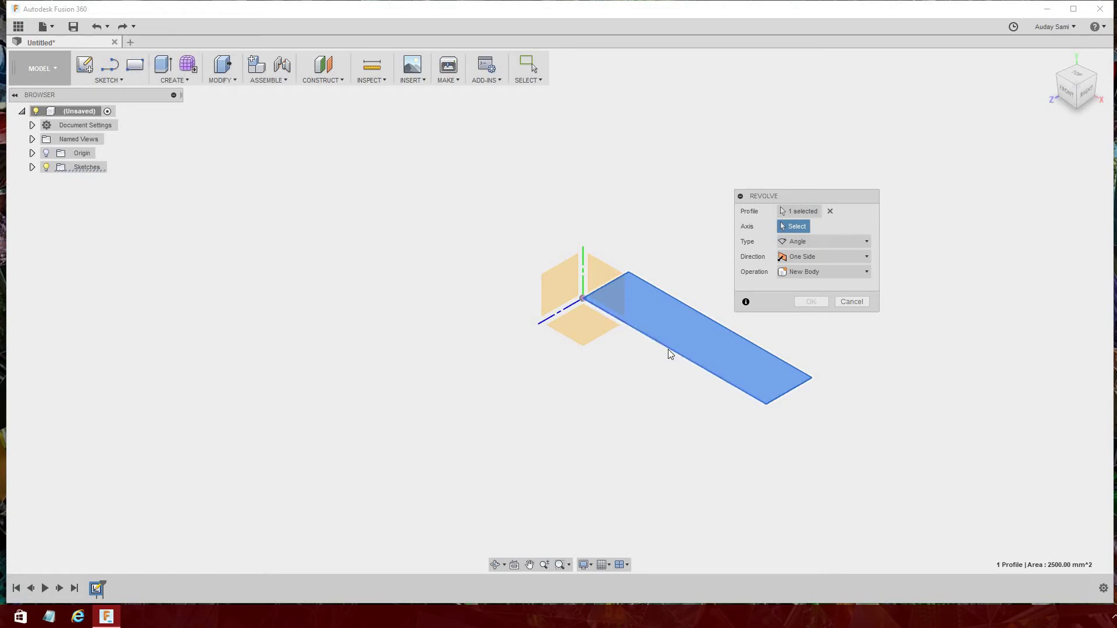
pyautogui.click(697, 366)
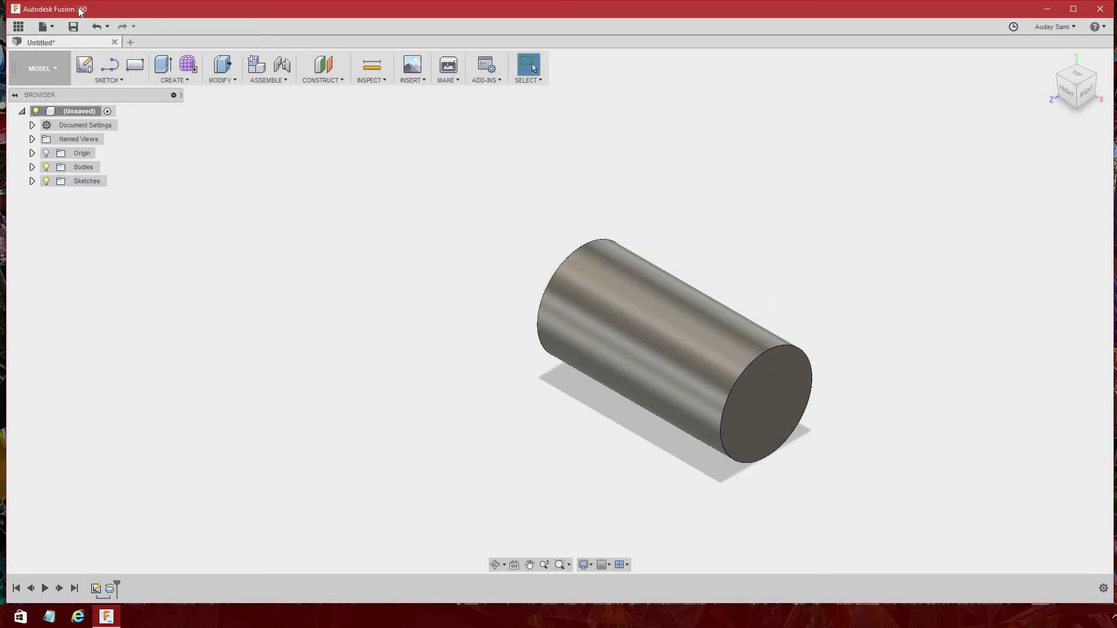
# Step: Undo the cylinder and revolve the rectangle 270° around its edge instead
pyautogui.click(96, 26)
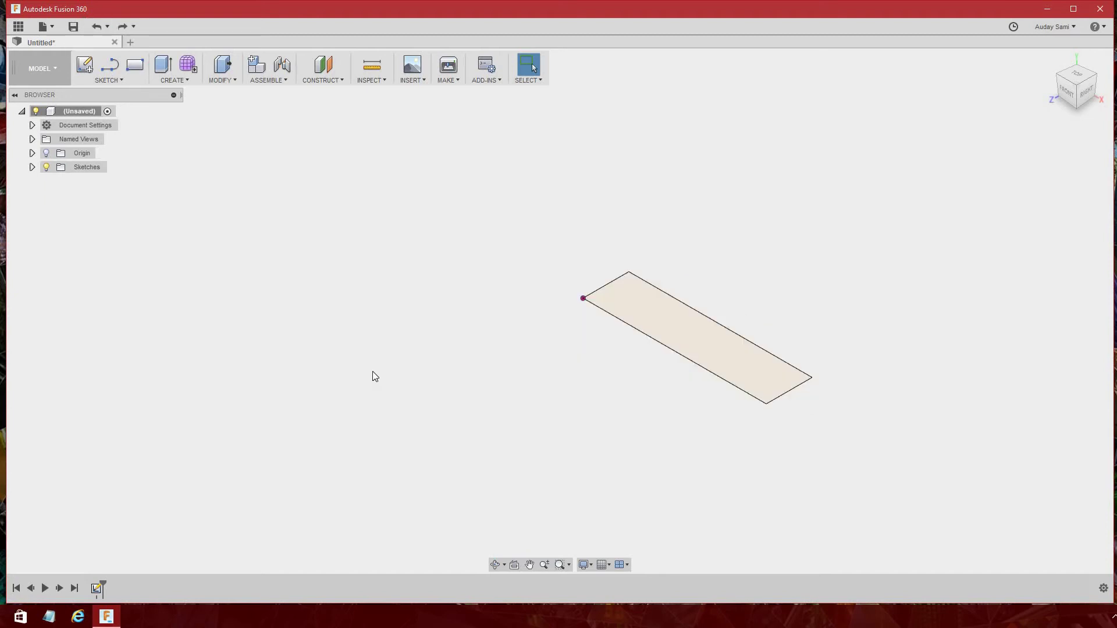
pyautogui.click(191, 82)
pyautogui.click(189, 123)
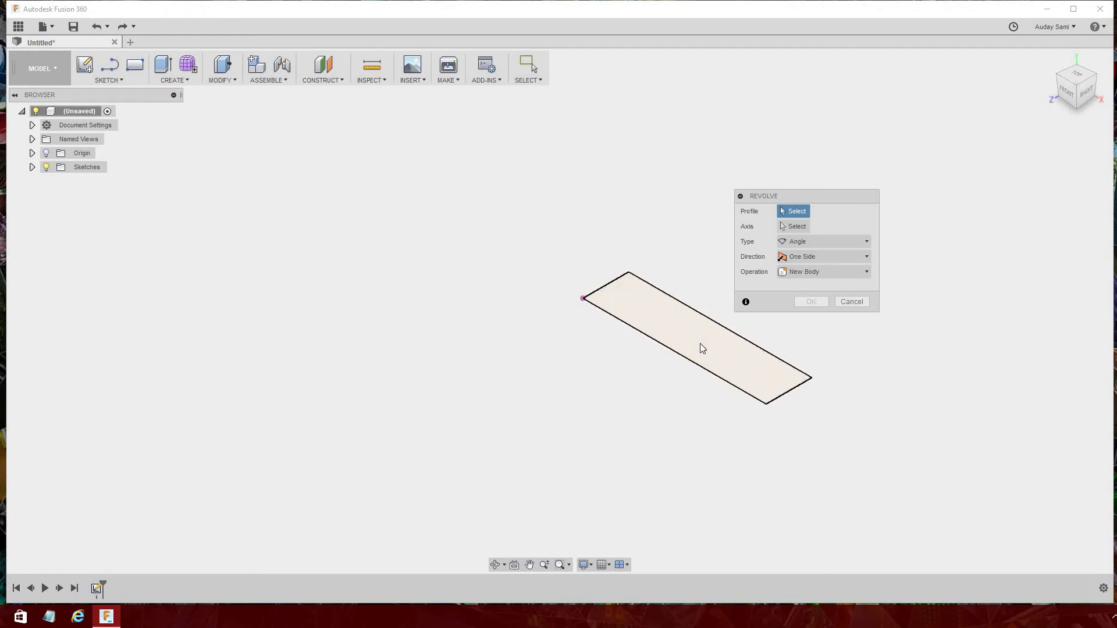
pyautogui.click(704, 344)
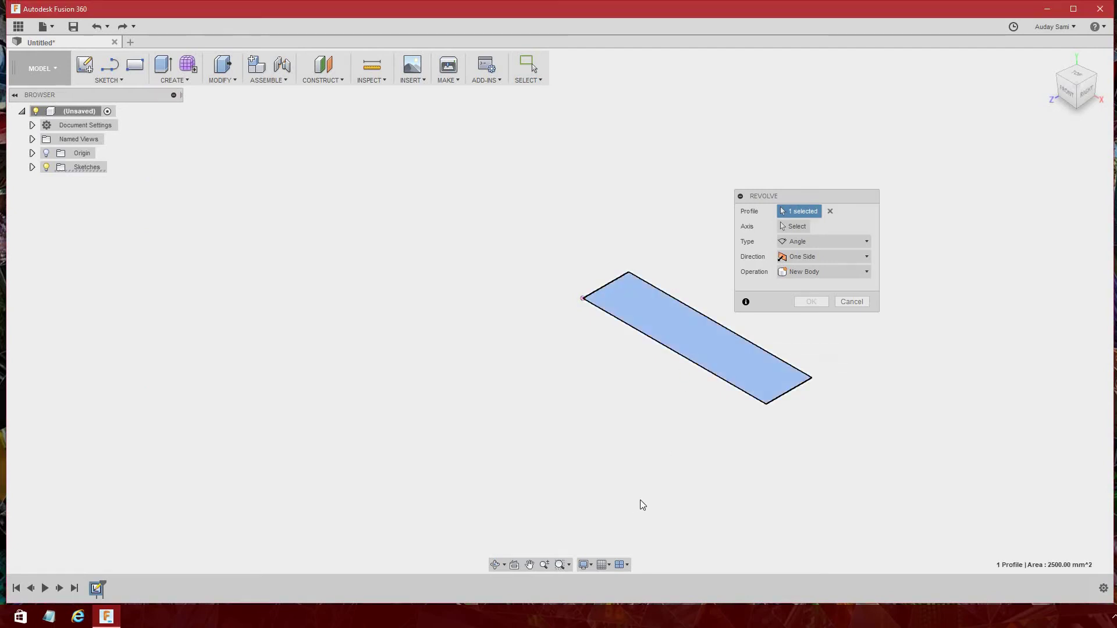
pyautogui.click(797, 225)
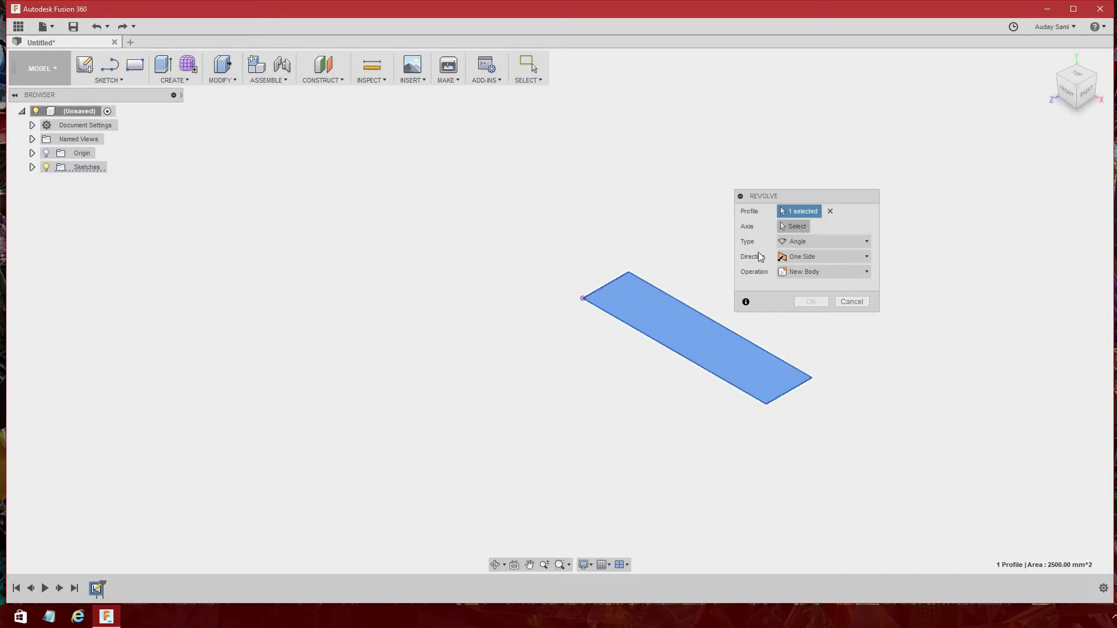
pyautogui.click(623, 275)
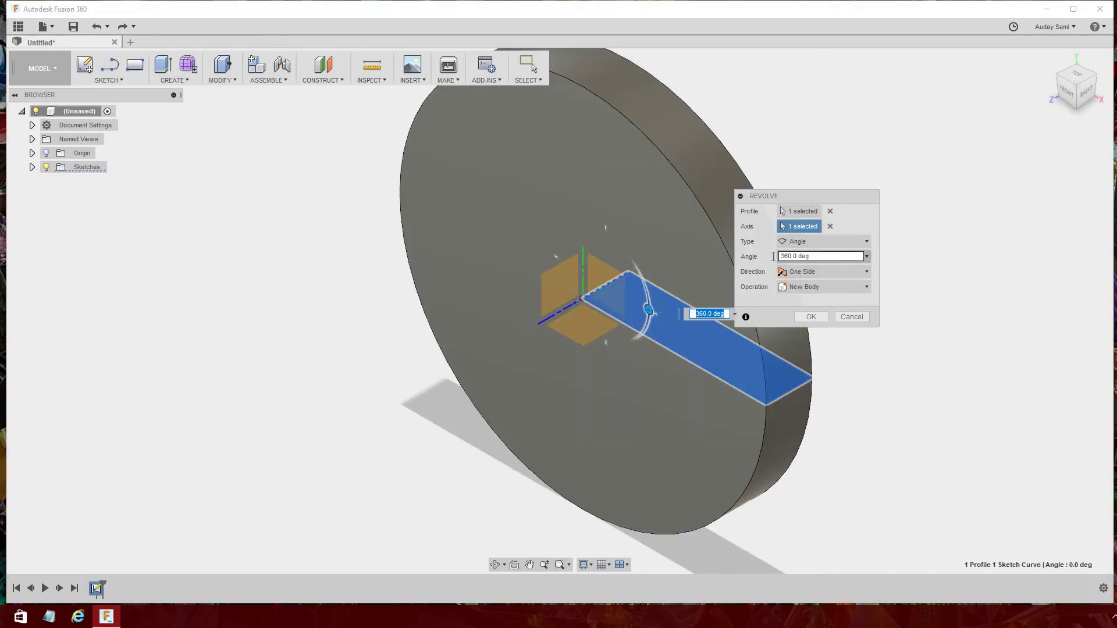
pyautogui.click(773, 256)
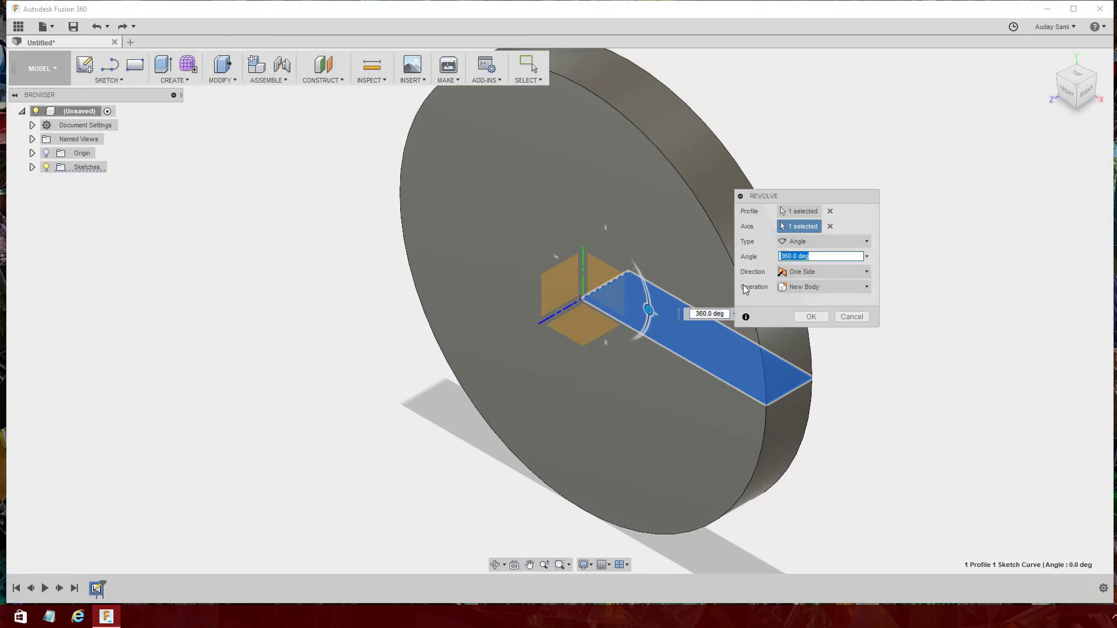
pyautogui.write('270')
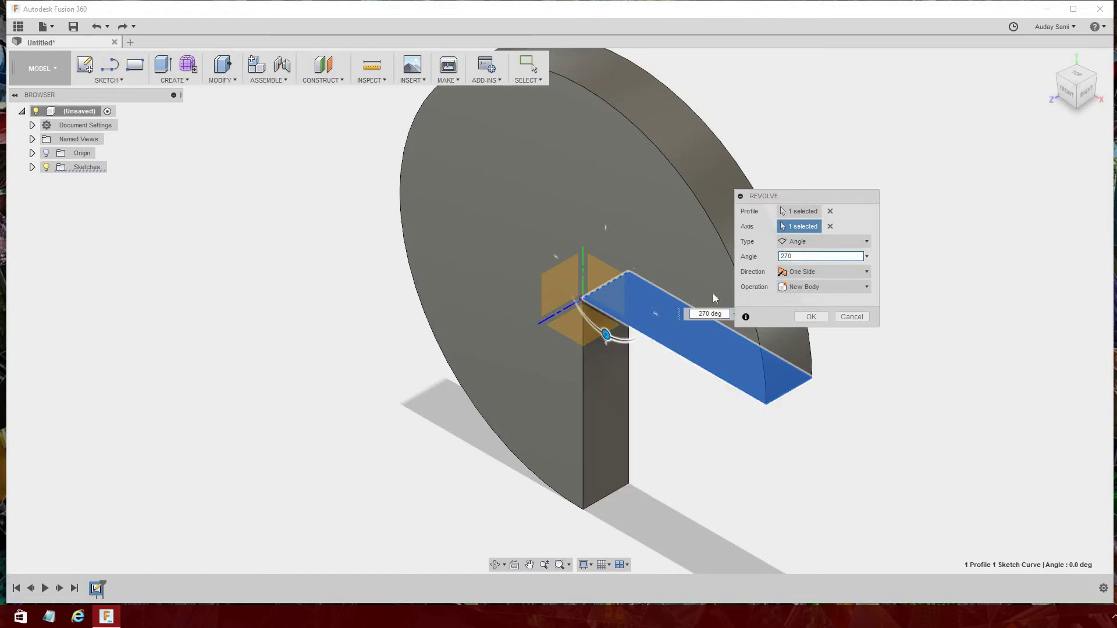
pyautogui.click(810, 318)
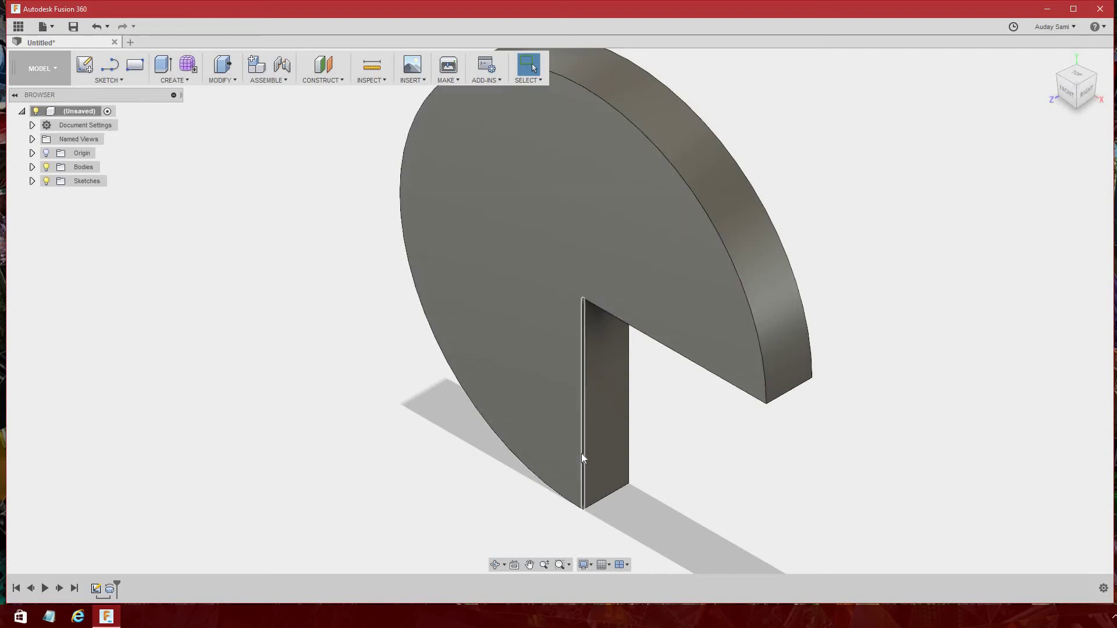
# Step: Orbit to inspect the cut-away disc, then return to the home view
pyautogui.click(495, 564)
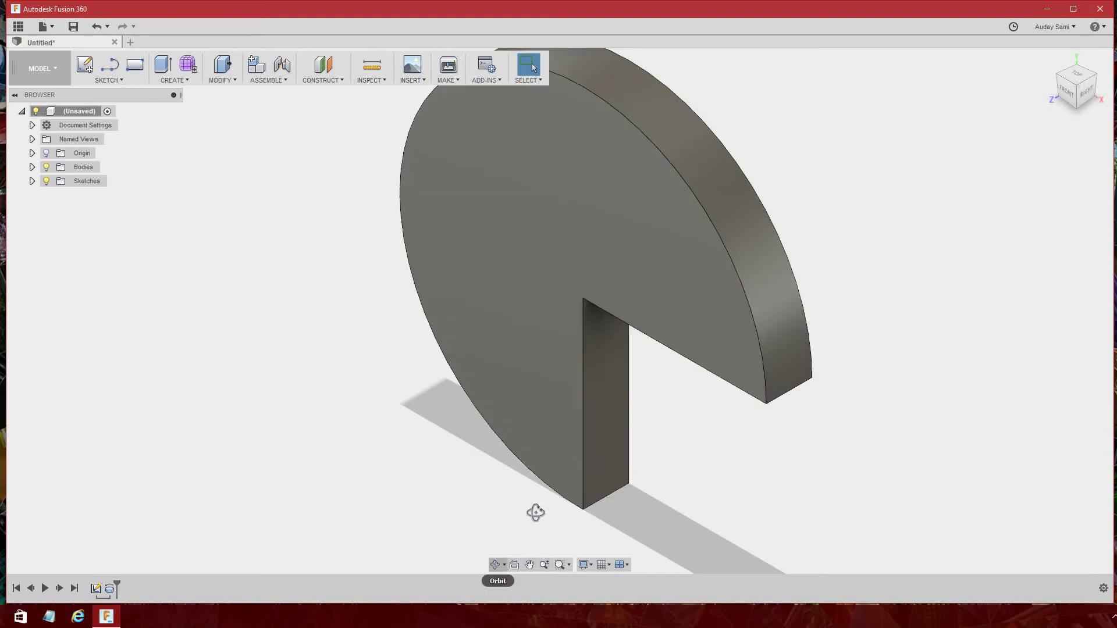
pyautogui.moveTo(569, 404)
pyautogui.mouseDown()
pyautogui.moveTo(539, 386)
pyautogui.moveTo(561, 399)
pyautogui.moveTo(501, 399)
pyautogui.moveTo(786, 249)
pyautogui.moveTo(865, 239)
pyautogui.mouseUp()
pyautogui.moveTo(880, 312); pyautogui.dragTo(444, 382)
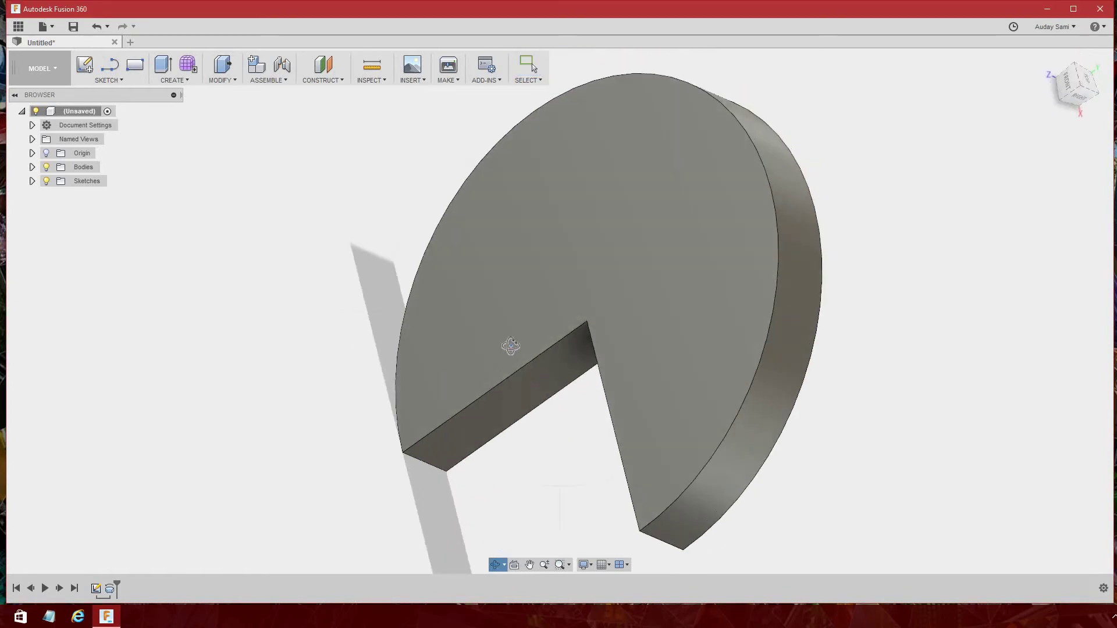
pyautogui.scroll(2, 512, 346)
pyautogui.rightClick(916, 203)
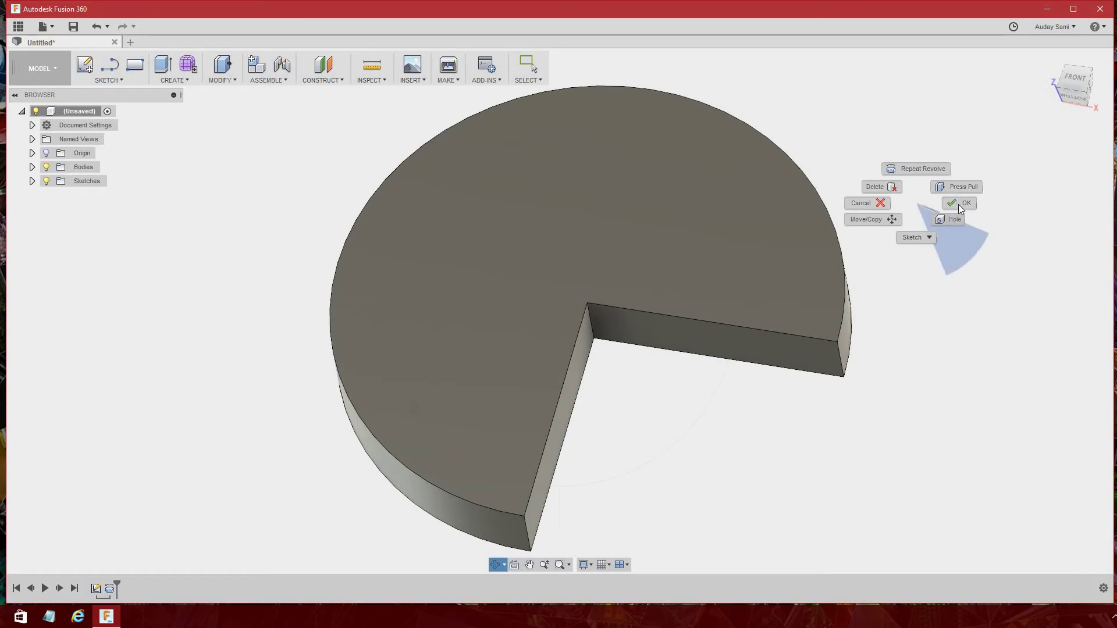
pyautogui.click(1053, 58)
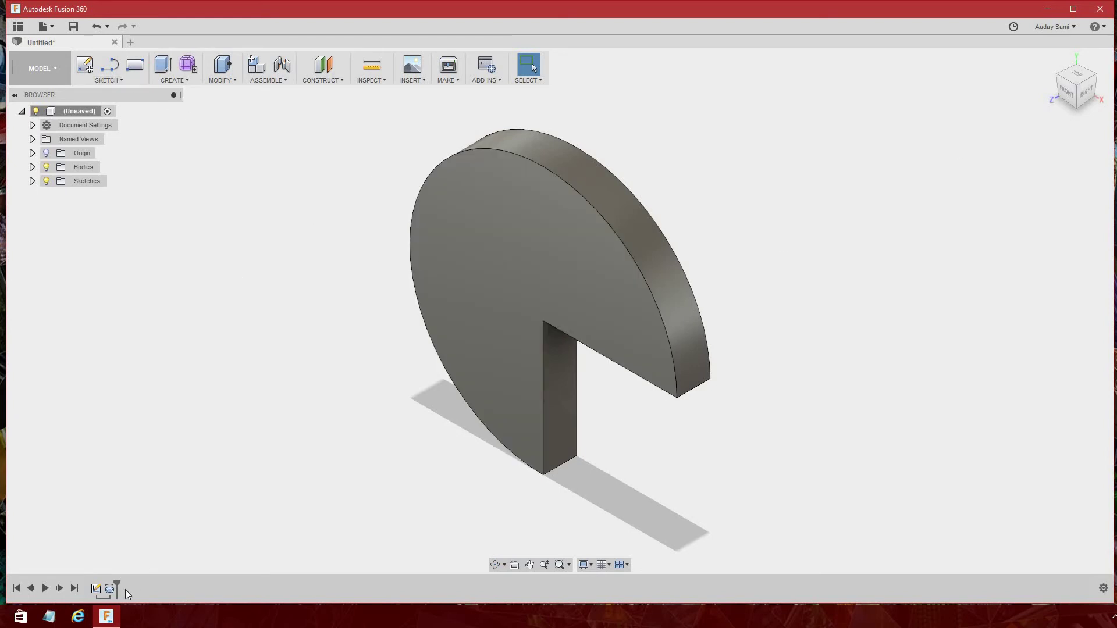
# Step: Delete the revolve feature and the rectangle sketch from the timeline
pyautogui.click(111, 588)
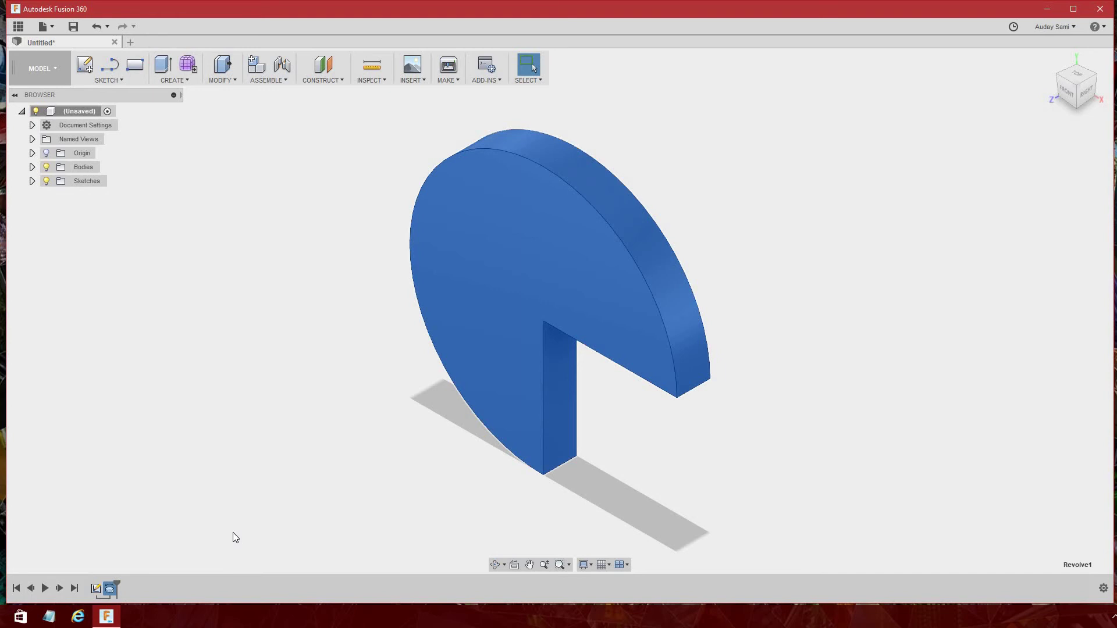
pyautogui.press('Delete')
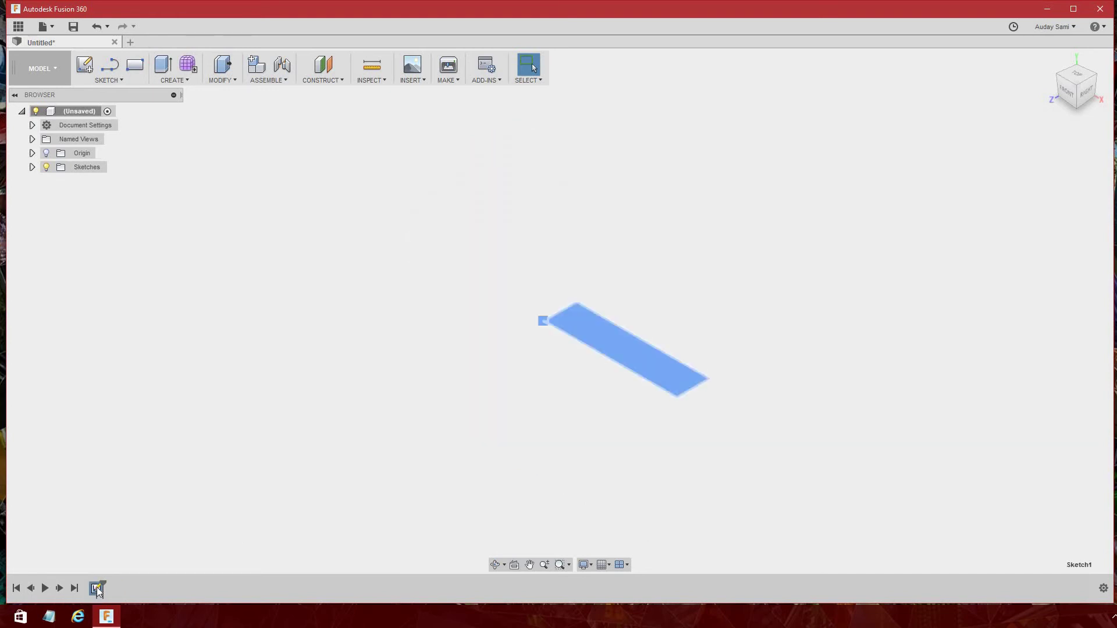
pyautogui.rightClick(97, 589)
pyautogui.click(134, 538)
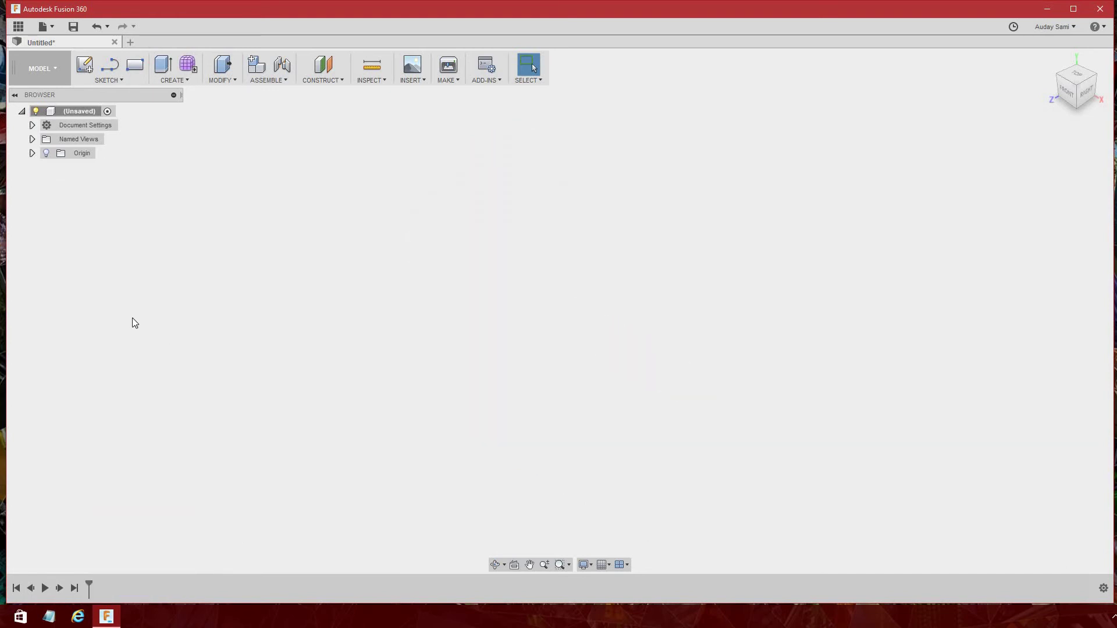
pyautogui.moveTo(1076, 85)
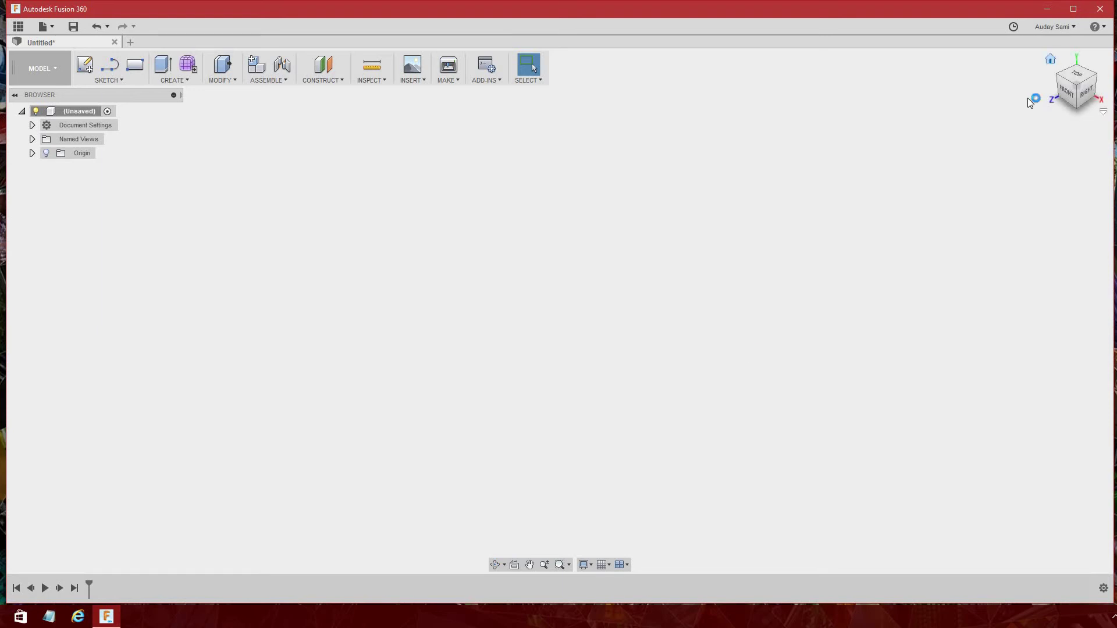
# Step: Turn the layout grid back on
pyautogui.click(603, 565)
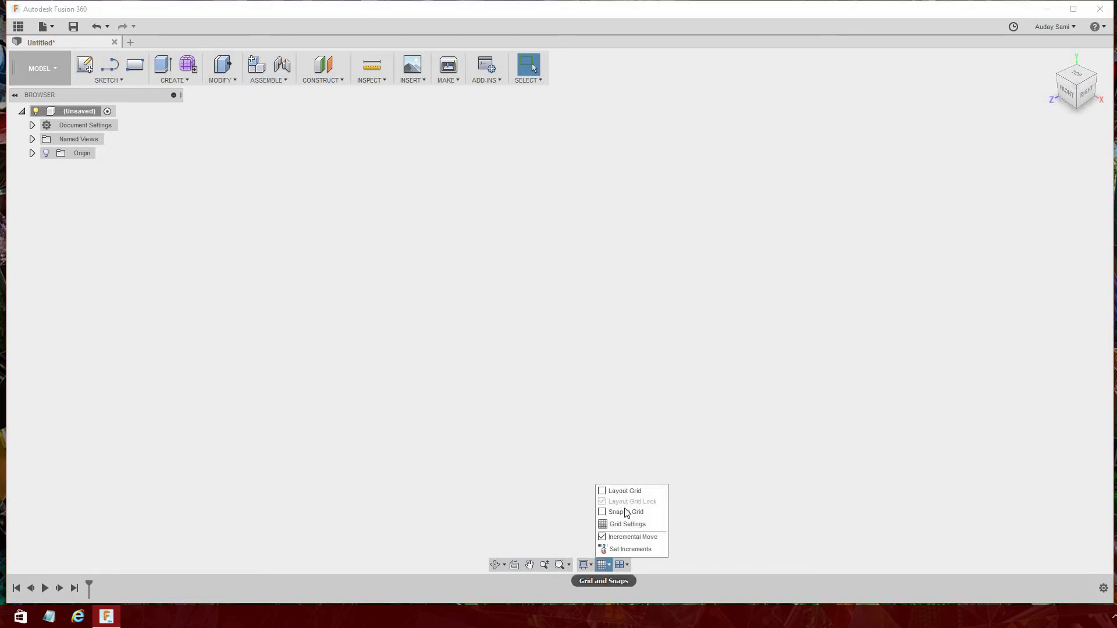
pyautogui.click(602, 491)
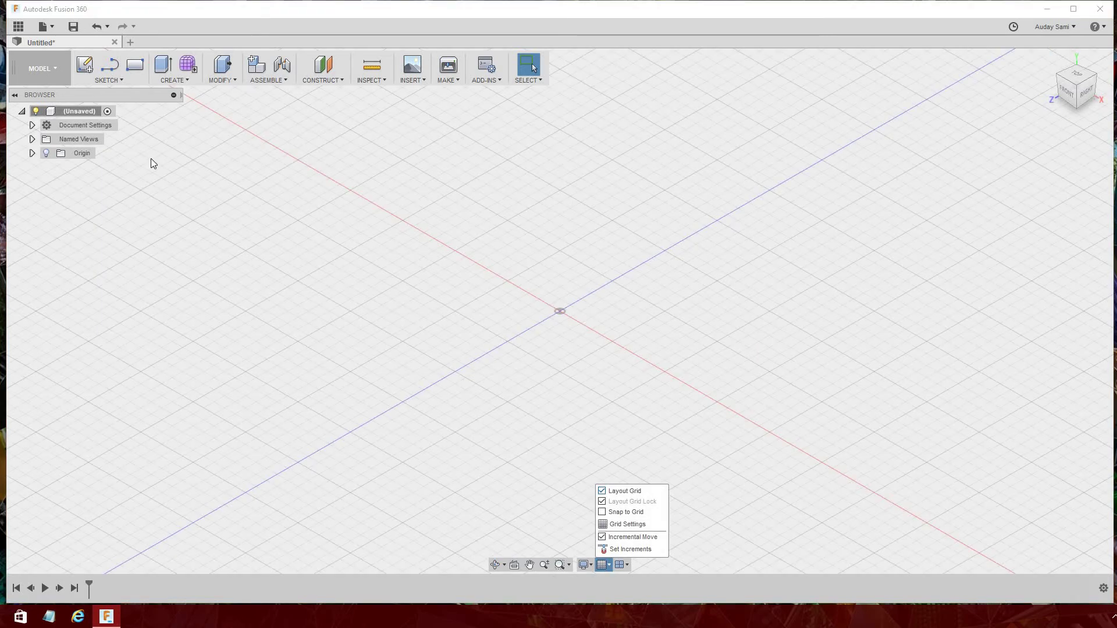
pyautogui.click(114, 82)
# Step: Start a new sketch on the horizontal ground plane
pyautogui.click(116, 89)
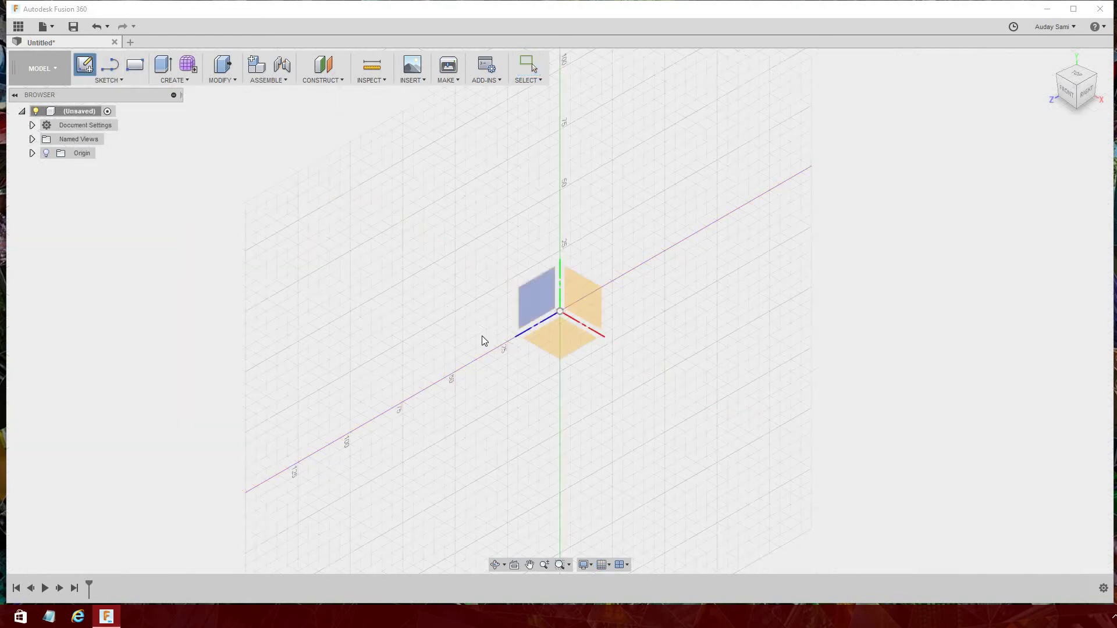
pyautogui.click(113, 82)
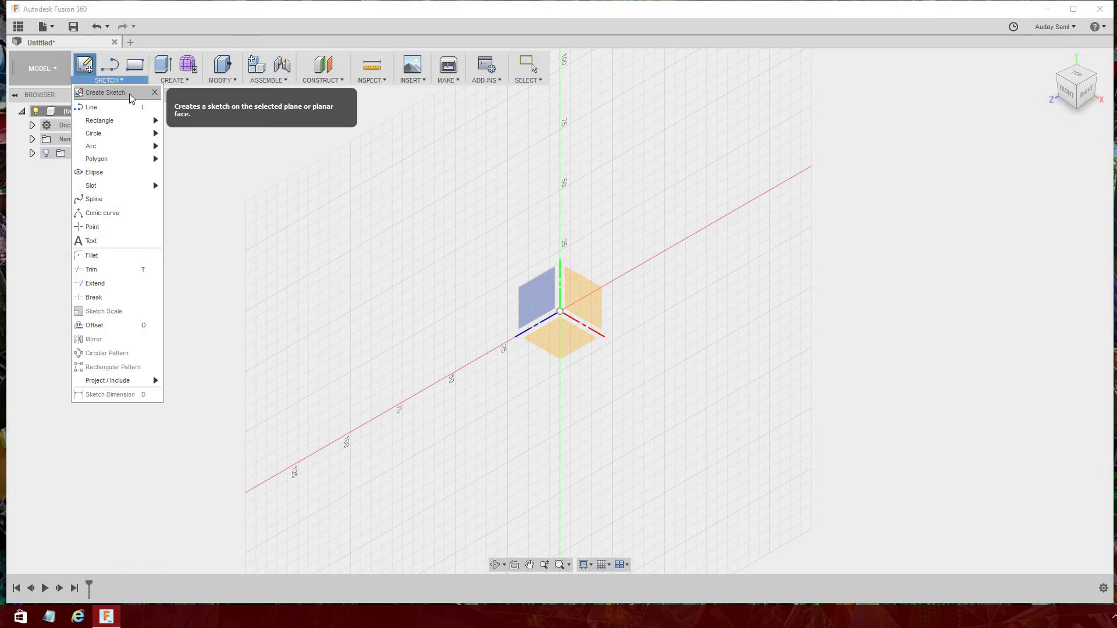
pyautogui.click(130, 93)
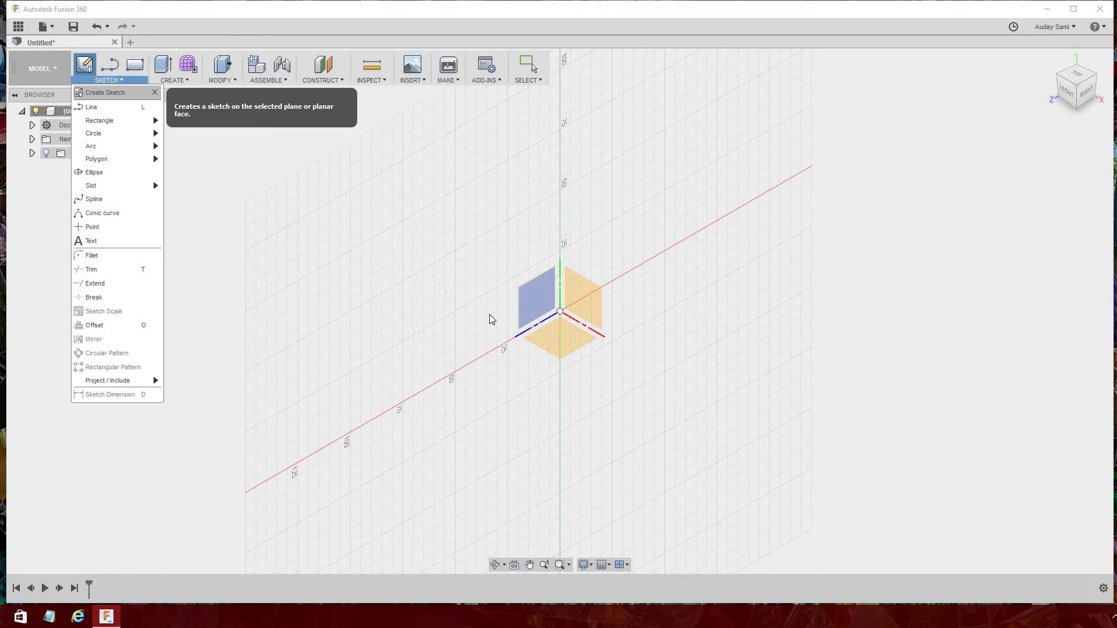
pyautogui.click(567, 336)
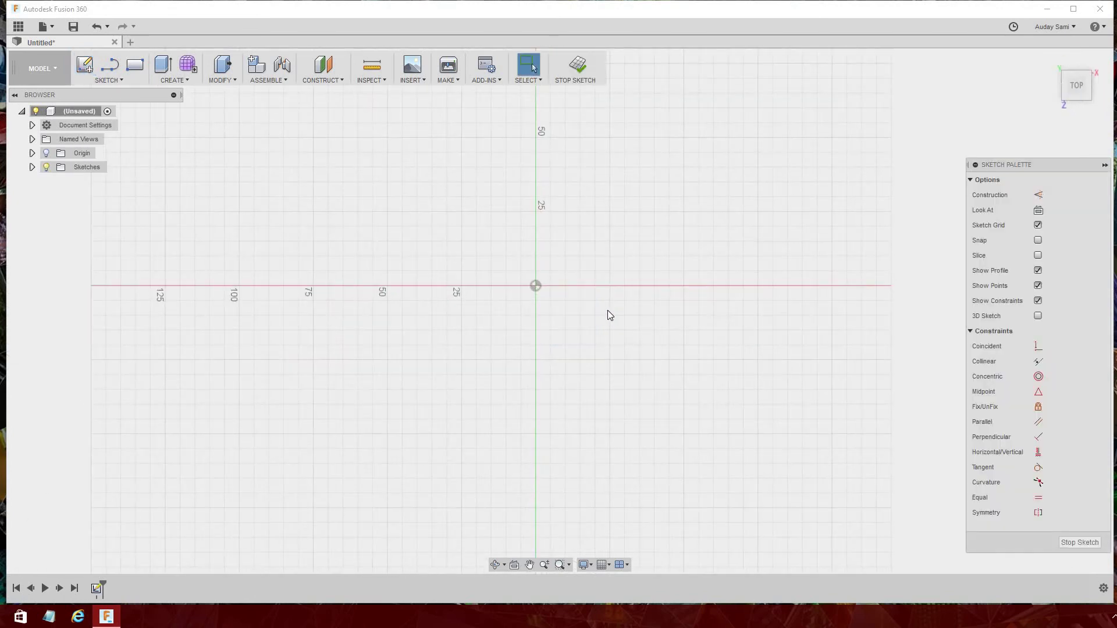
# Step: Draw a two-point rectangle right of the vertical axis, straddling the horizontal axis, then end the tool
pyautogui.click(135, 71)
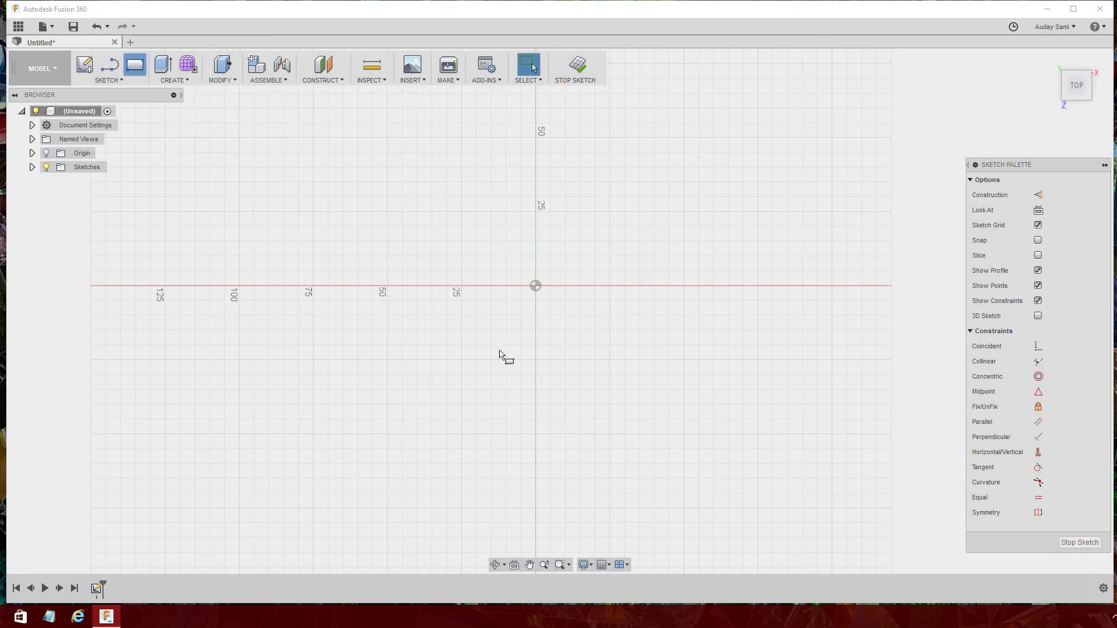
pyautogui.click(535, 285)
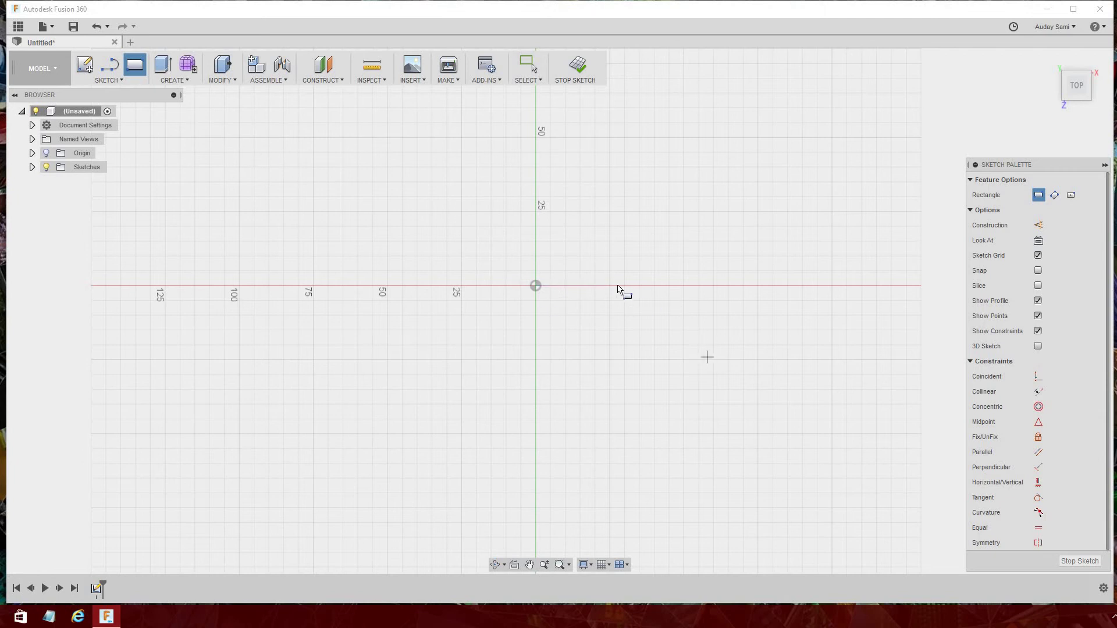
pyautogui.click(609, 337)
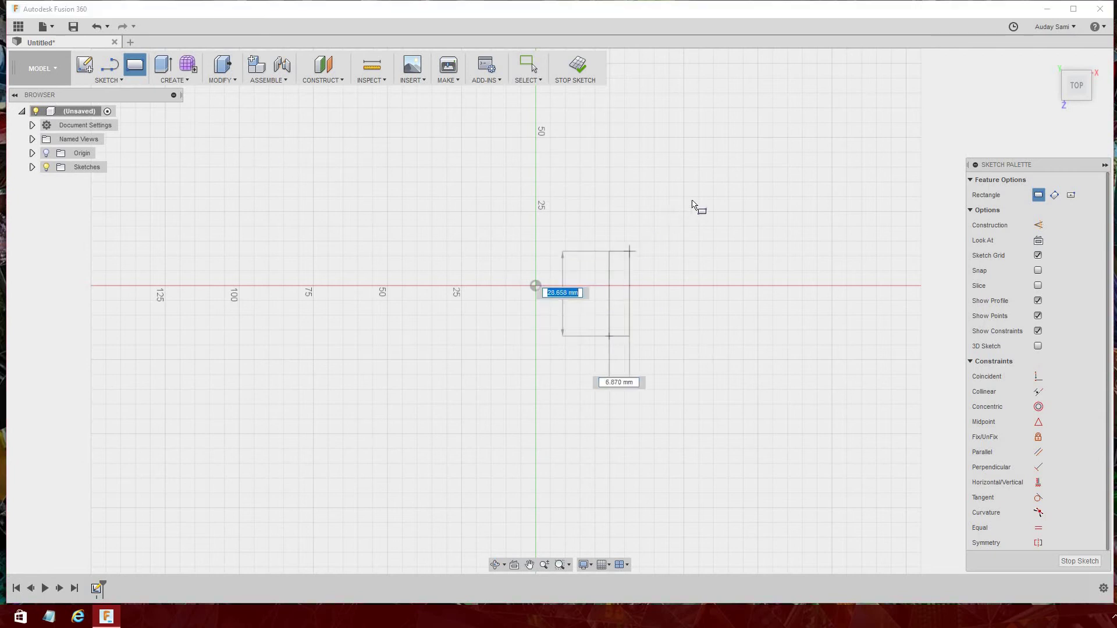
pyautogui.click(763, 429)
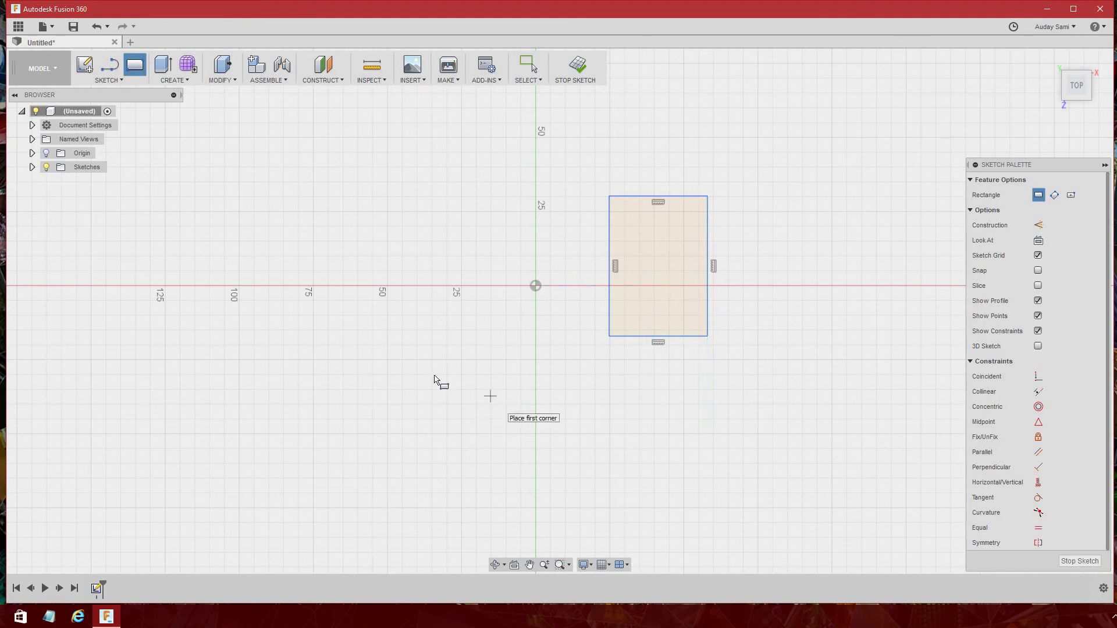
pyautogui.rightClick(400, 348)
pyautogui.click(526, 519)
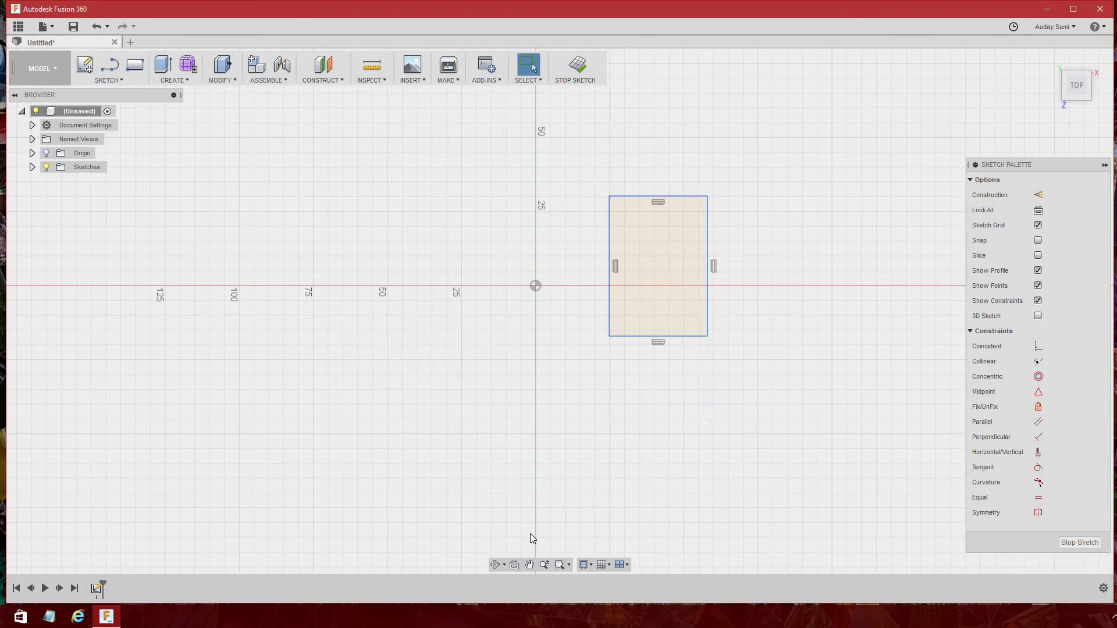
# Step: Add a 44 mm Center Diameter Circle centred above the rectangle, overlapping its top edge
pyautogui.click(117, 80)
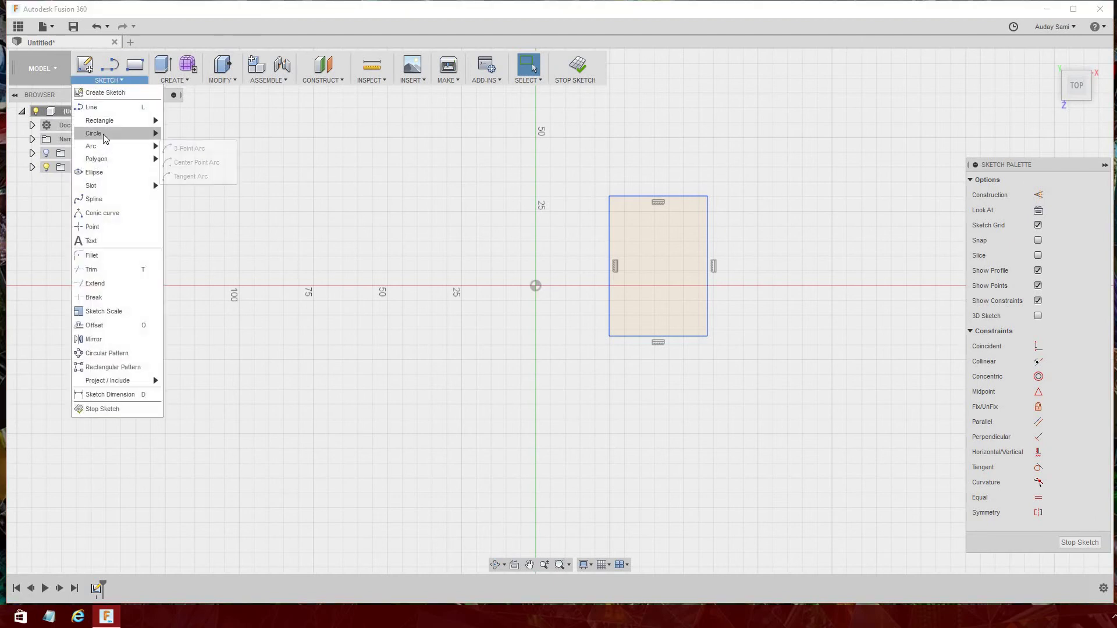
pyautogui.moveTo(94, 132)
pyautogui.click(175, 134)
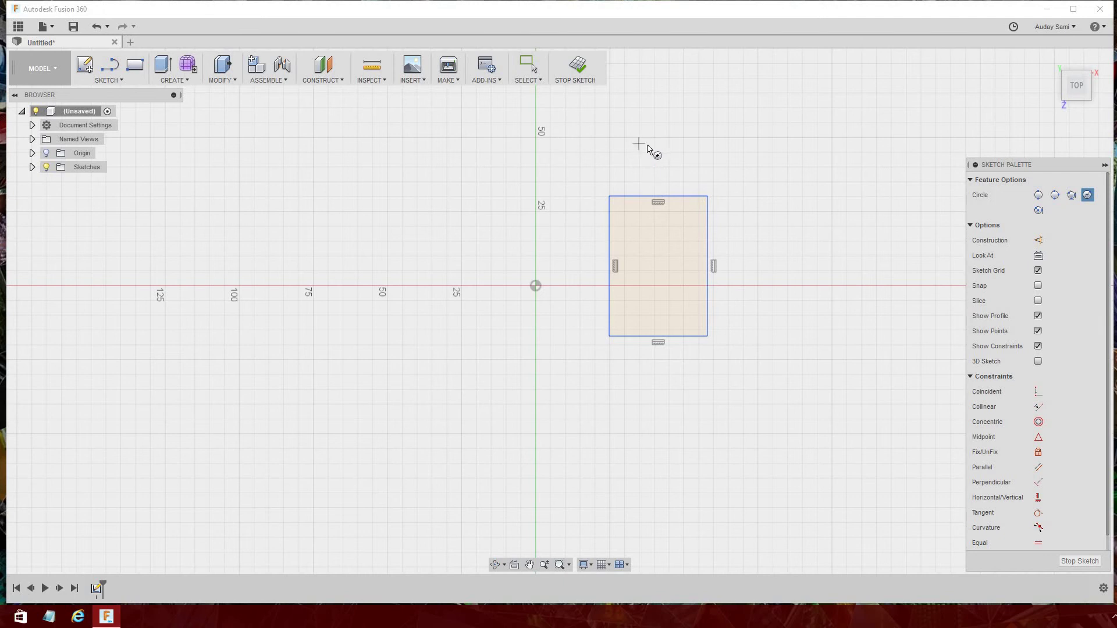
pyautogui.click(618, 142)
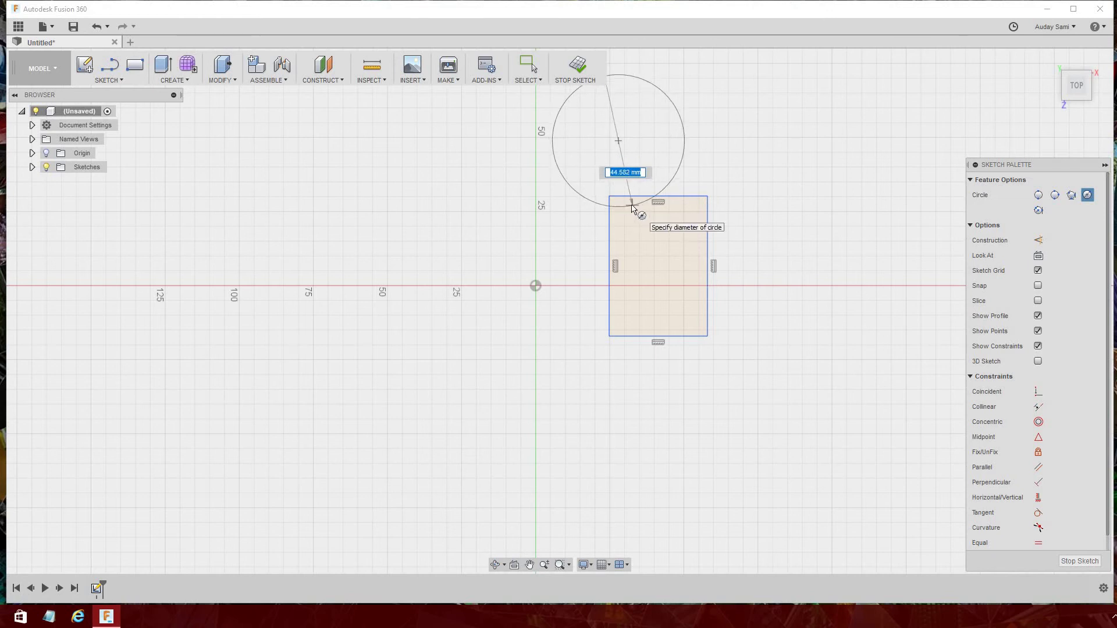
pyautogui.write('44')
pyautogui.click(705, 307)
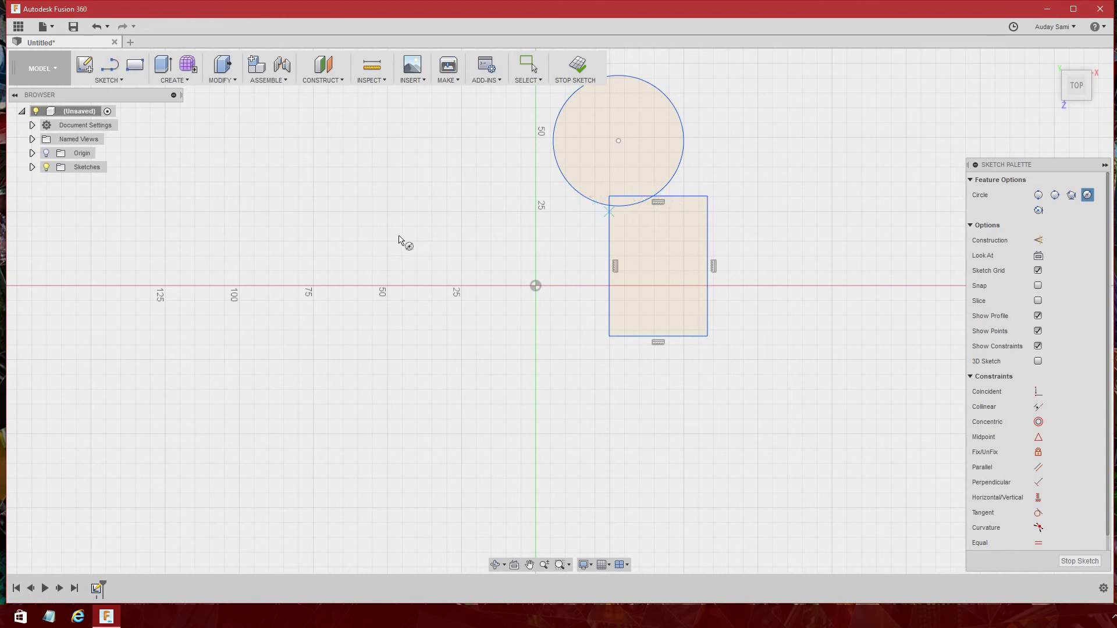
pyautogui.moveTo(444, 236); pyautogui.dragTo(465, 273, button='right')
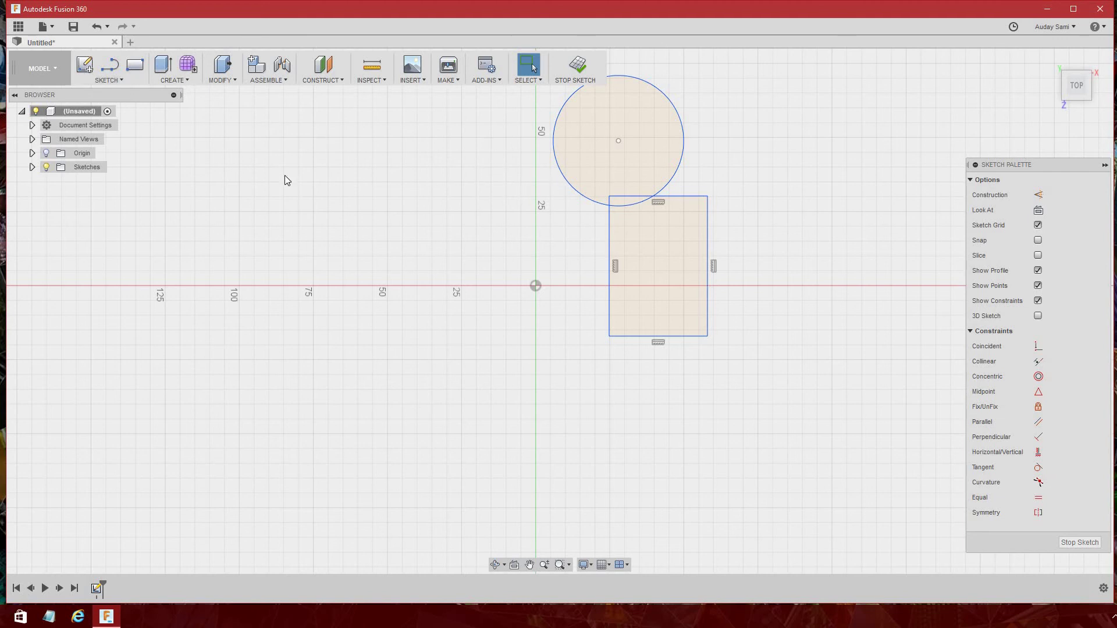
# Step: Finish the sketch and start a Revolve feature
pyautogui.click(579, 66)
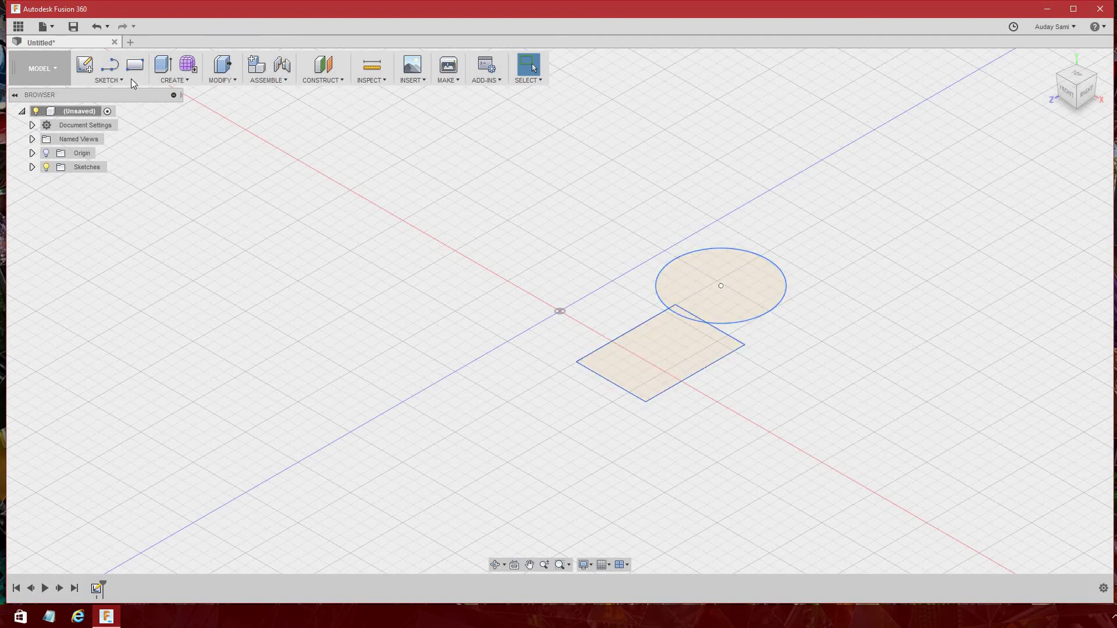
pyautogui.click(174, 81)
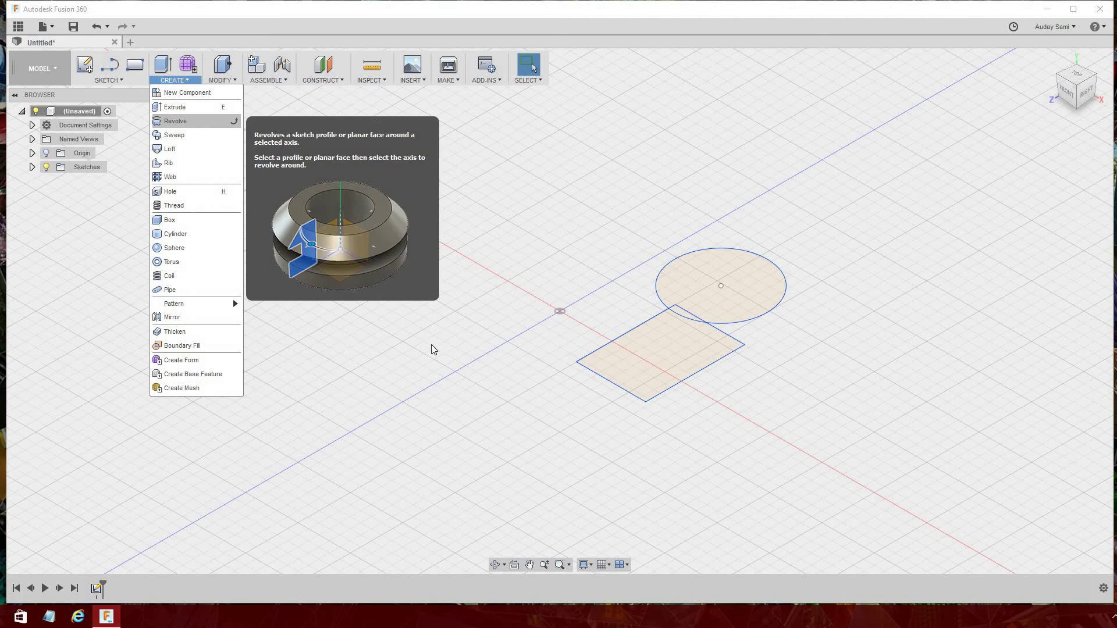
pyautogui.click(191, 123)
pyautogui.moveTo(818, 195); pyautogui.dragTo(896, 157)
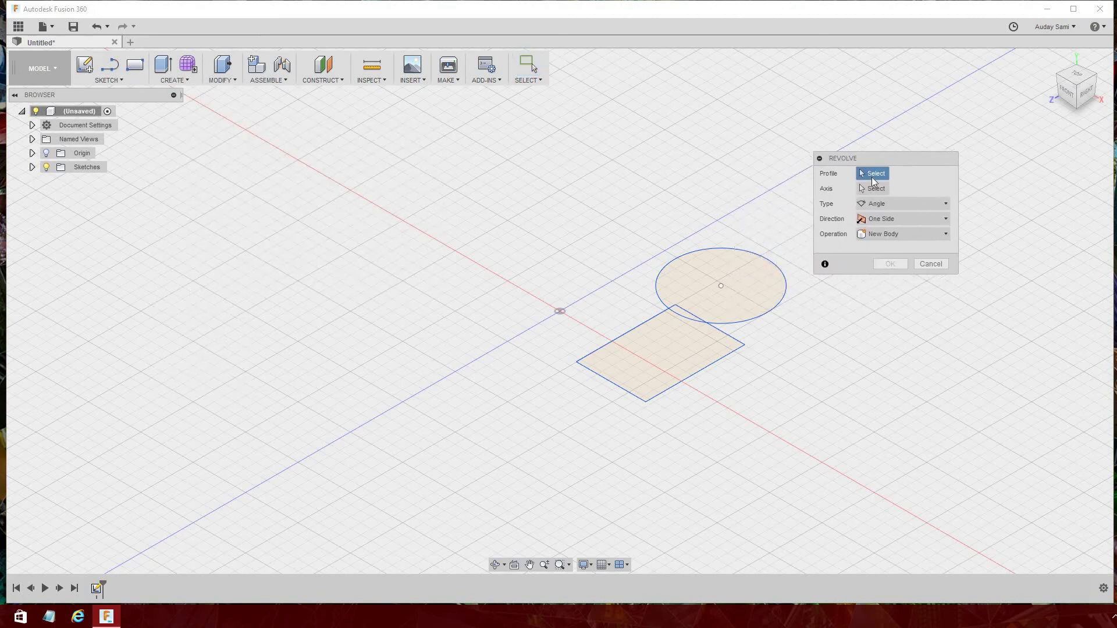
# Step: Select the circle, rectangle and their overlap region as the revolve profiles
pyautogui.click(728, 303)
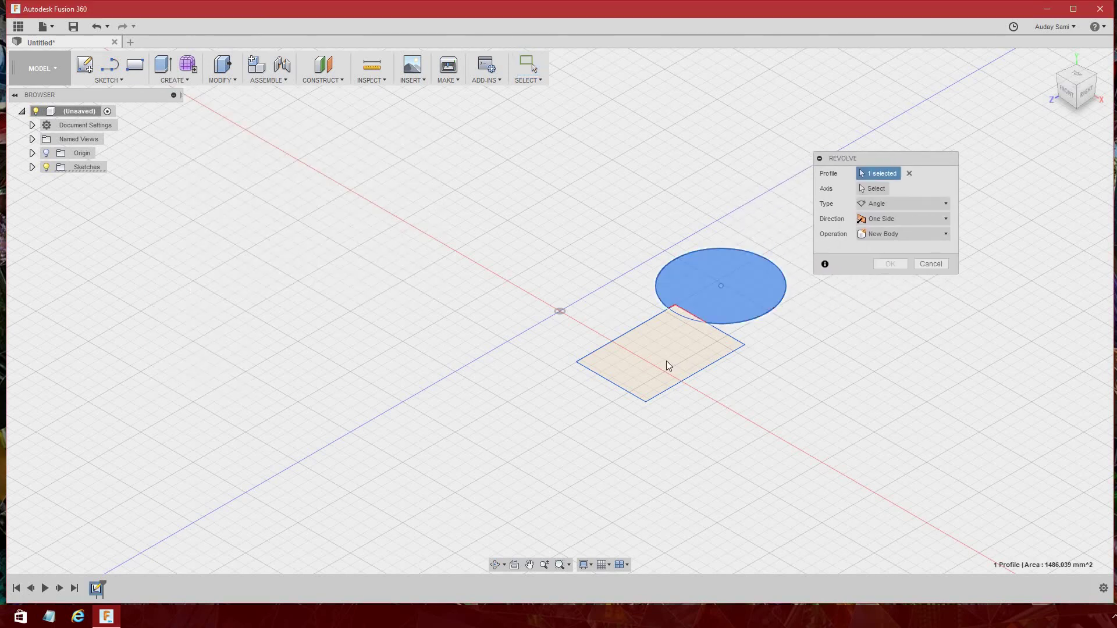
pyautogui.click(686, 337)
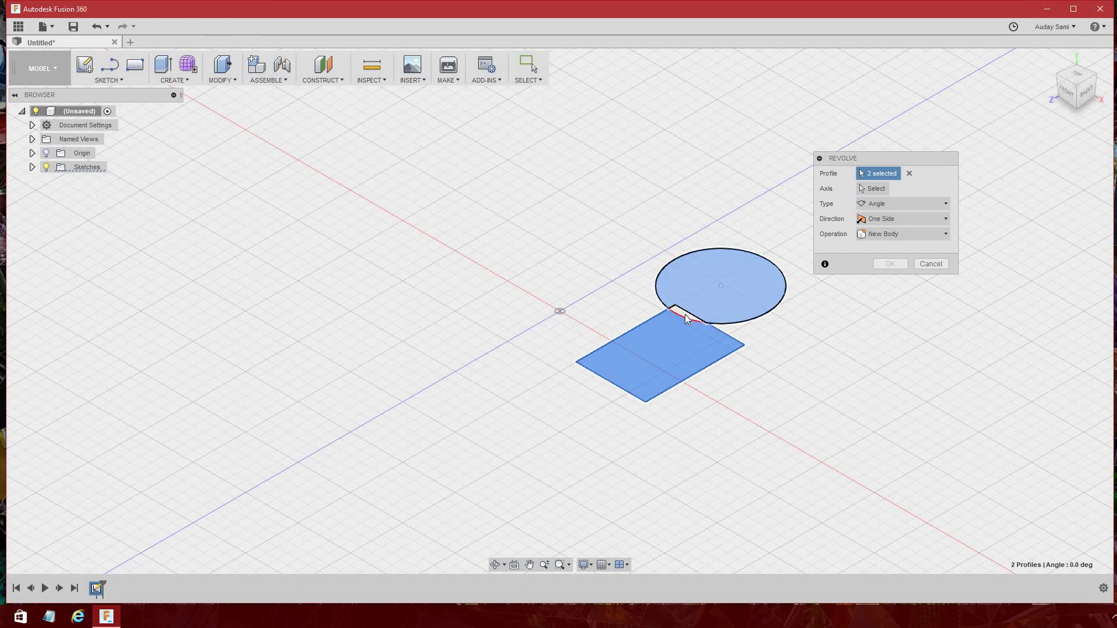
pyautogui.click(685, 314)
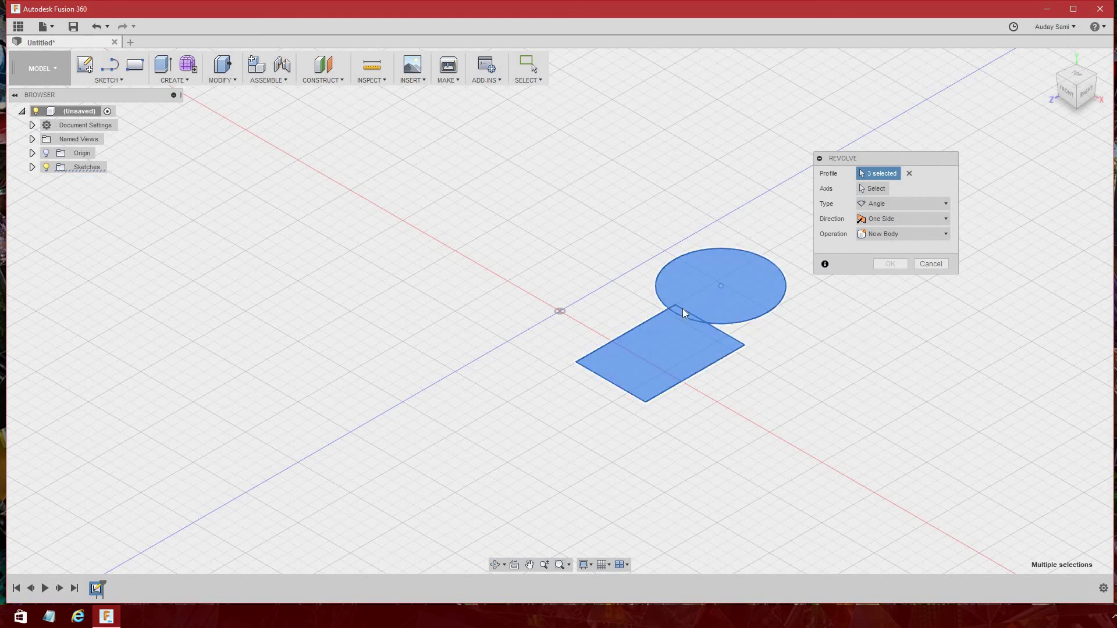
pyautogui.click(683, 339)
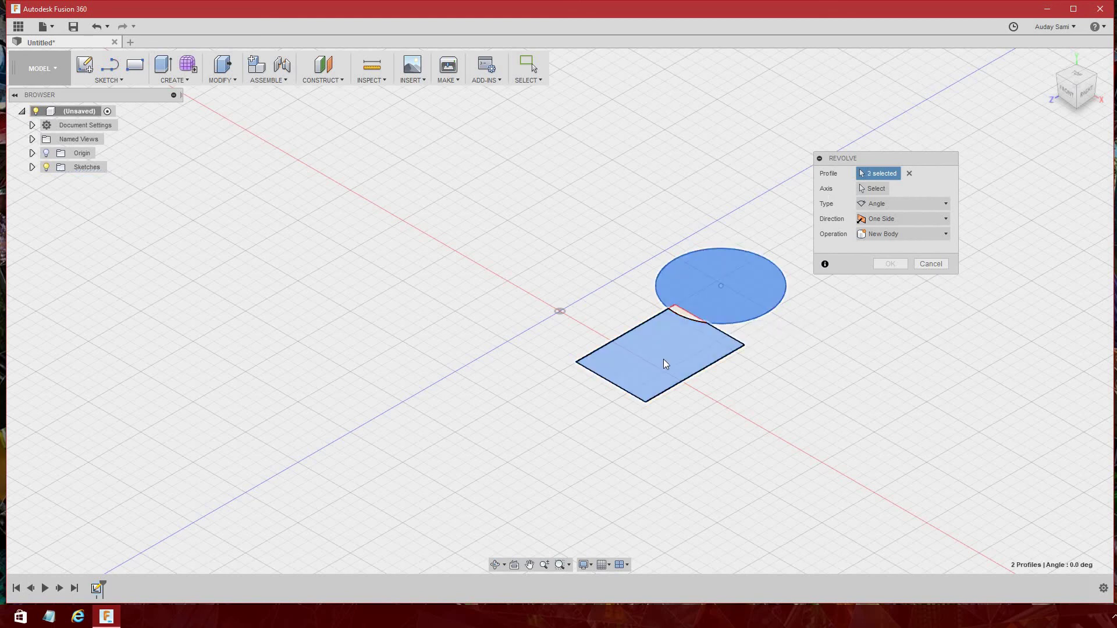
pyautogui.click(704, 293)
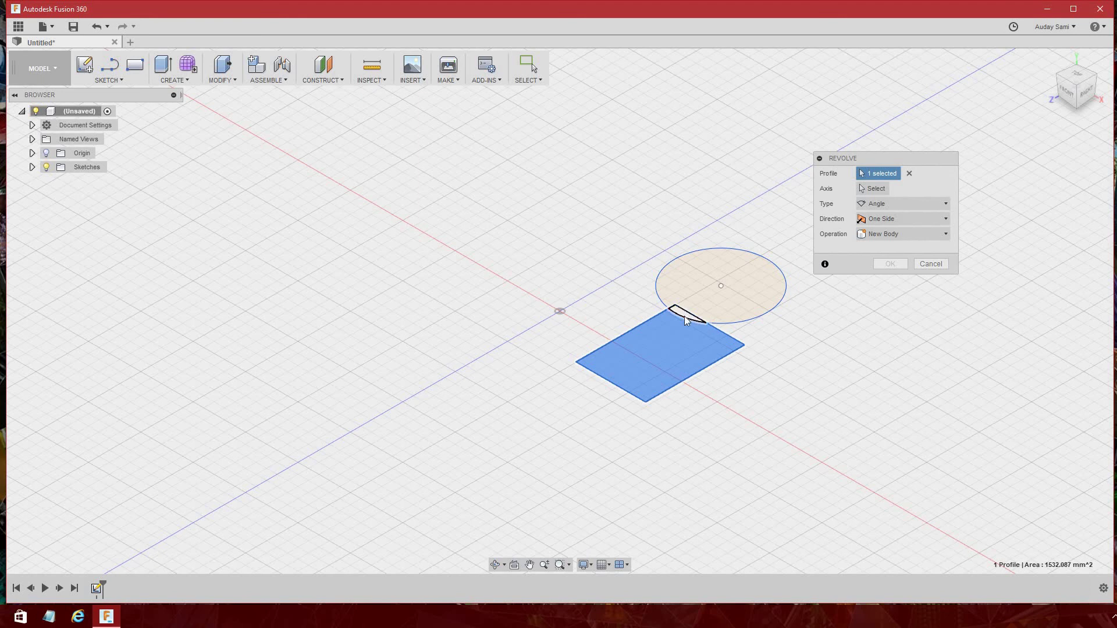
pyautogui.click(686, 320)
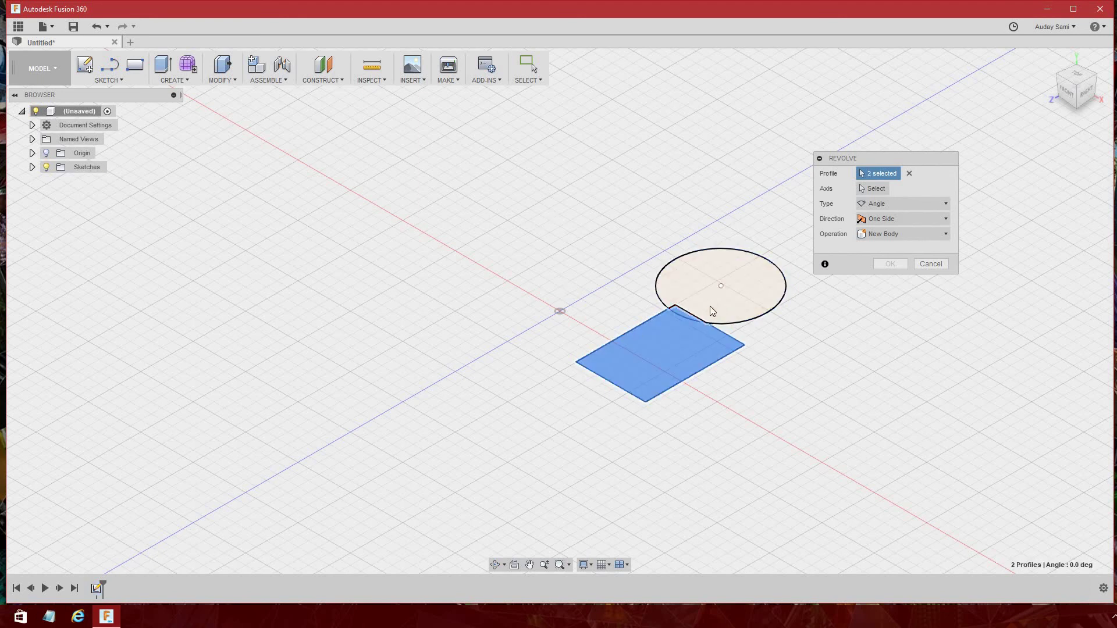
pyautogui.click(750, 301)
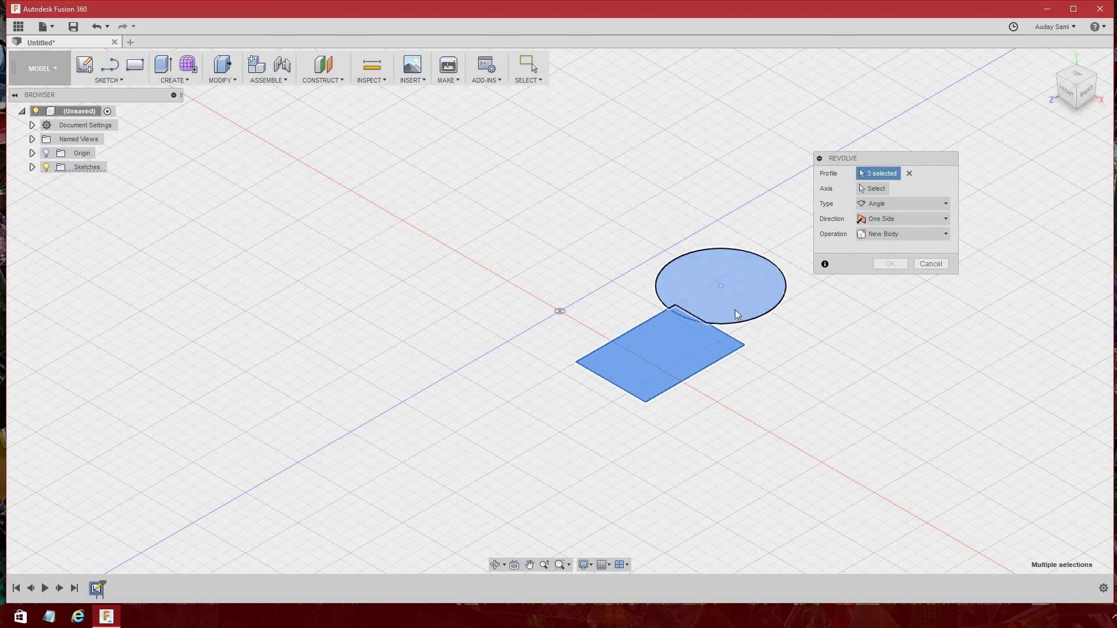
# Step: Revolve the circle and rectangle profiles 360 deg about the chosen axis into a tire and hub
pyautogui.click(876, 189)
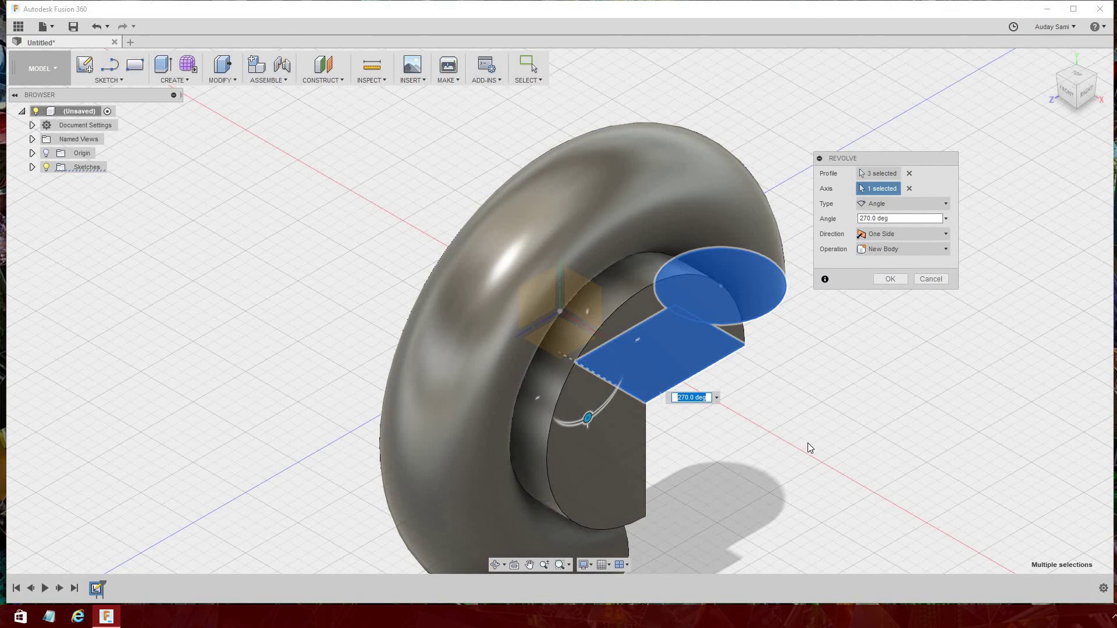
pyautogui.tripleClick(914, 221)
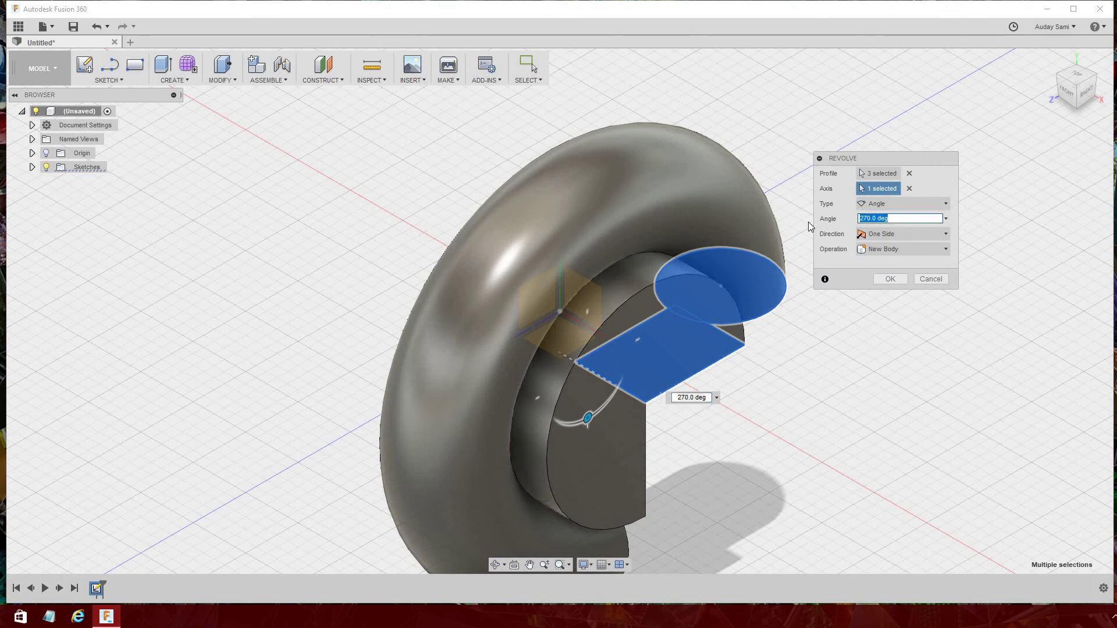
pyautogui.write('360')
pyautogui.press('Return')
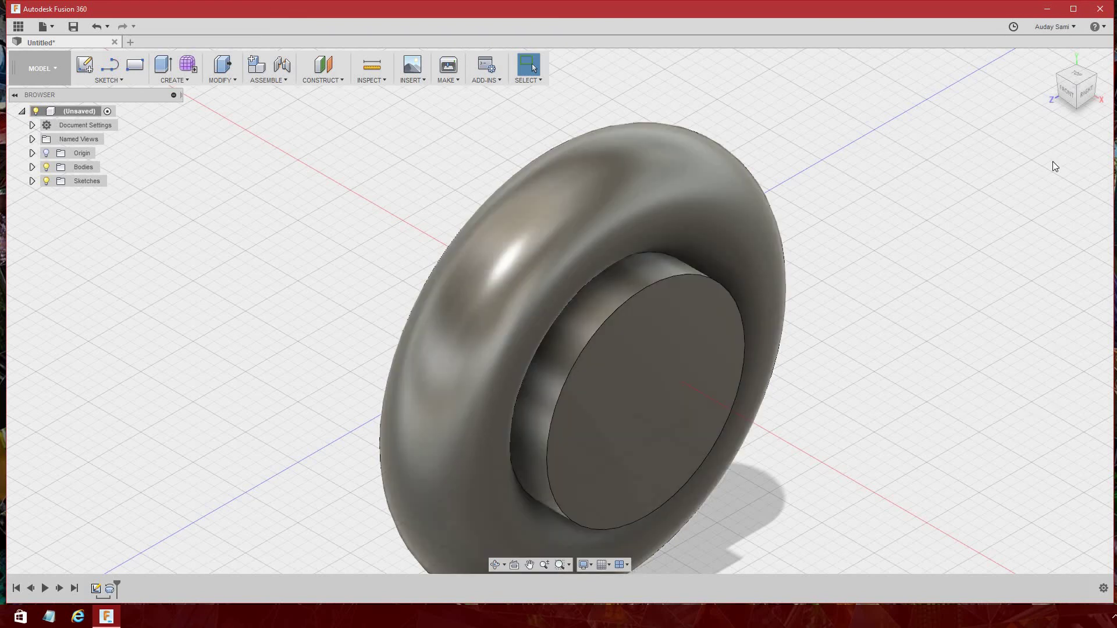
pyautogui.click(1050, 59)
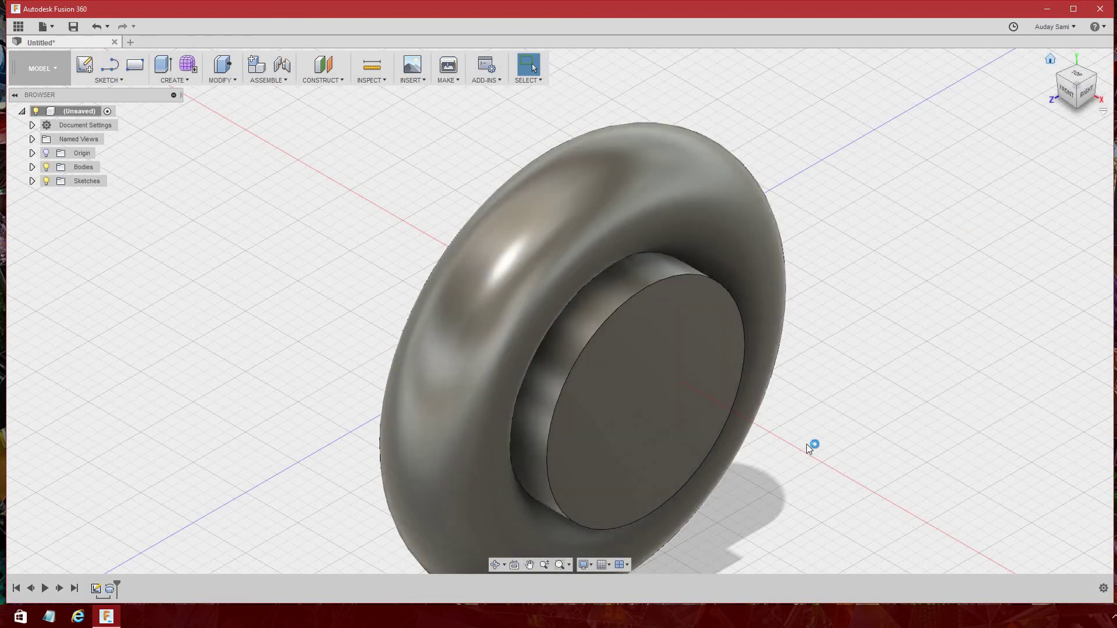
pyautogui.click(495, 565)
pyautogui.moveTo(531, 441)
pyautogui.mouseDown()
pyautogui.moveTo(554, 392)
pyautogui.moveTo(578, 390)
pyautogui.moveTo(509, 365)
pyautogui.moveTo(469, 389)
pyautogui.moveTo(502, 353)
pyautogui.moveTo(512, 361)
pyautogui.moveTo(523, 349)
pyautogui.moveTo(506, 332)
pyautogui.moveTo(535, 338)
pyautogui.moveTo(544, 391)
pyautogui.moveTo(532, 394)
pyautogui.mouseUp()
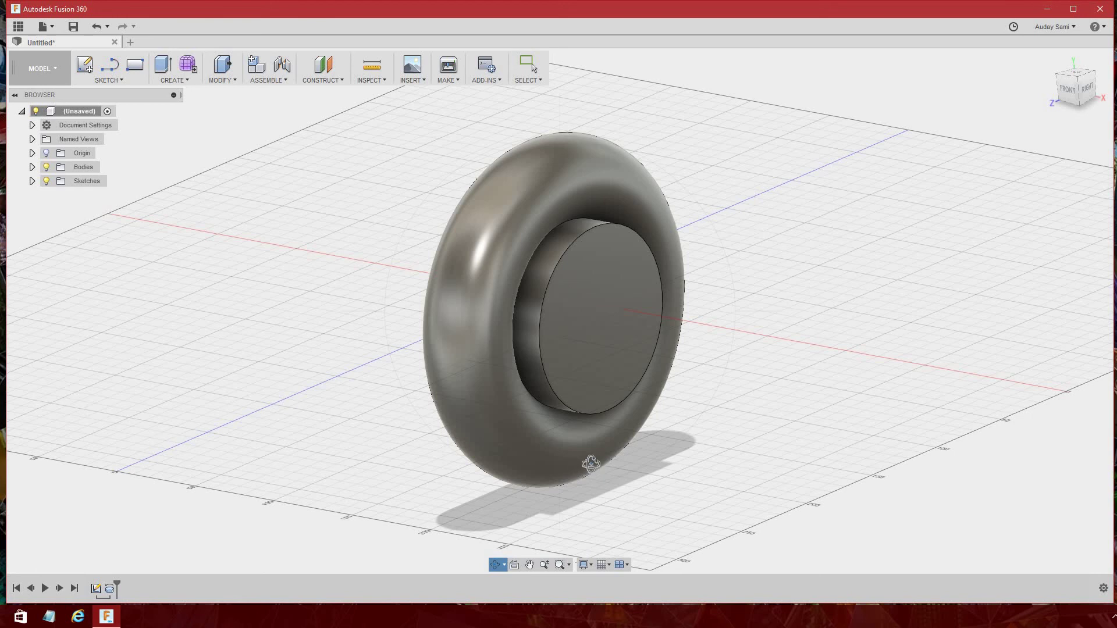
pyautogui.moveTo(590, 463); pyautogui.dragTo(564, 397)
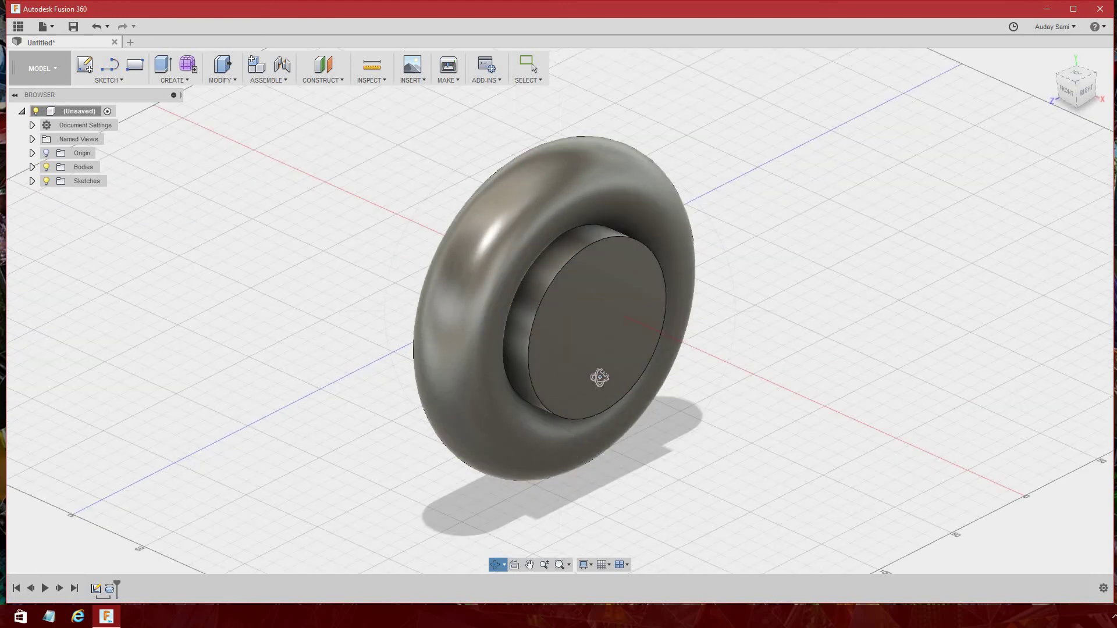
pyautogui.rightClick(620, 378)
pyautogui.click(679, 411)
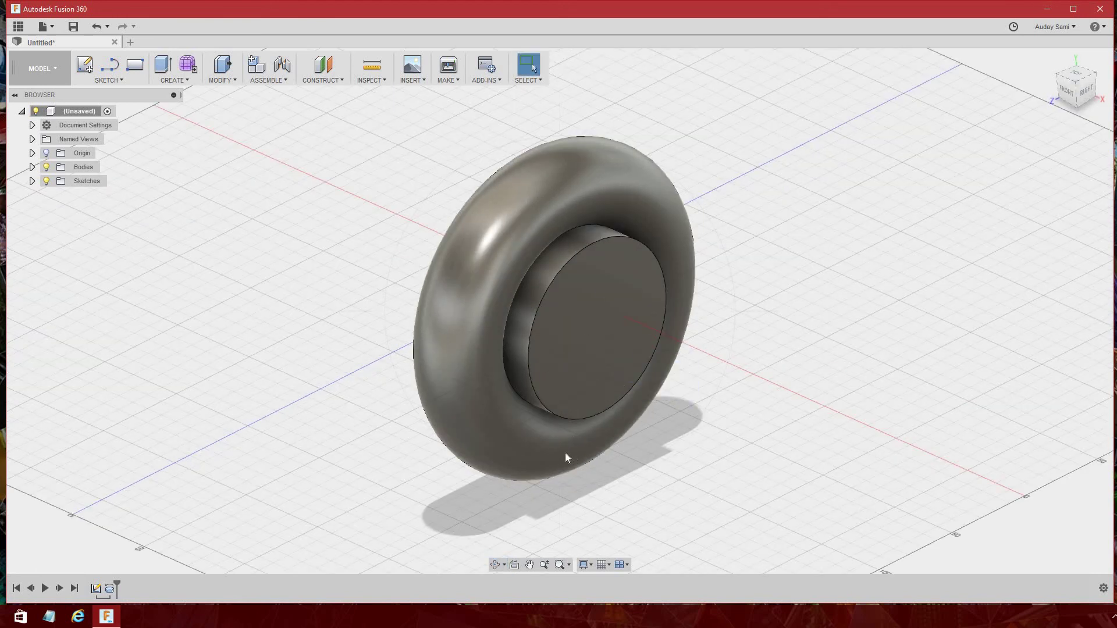